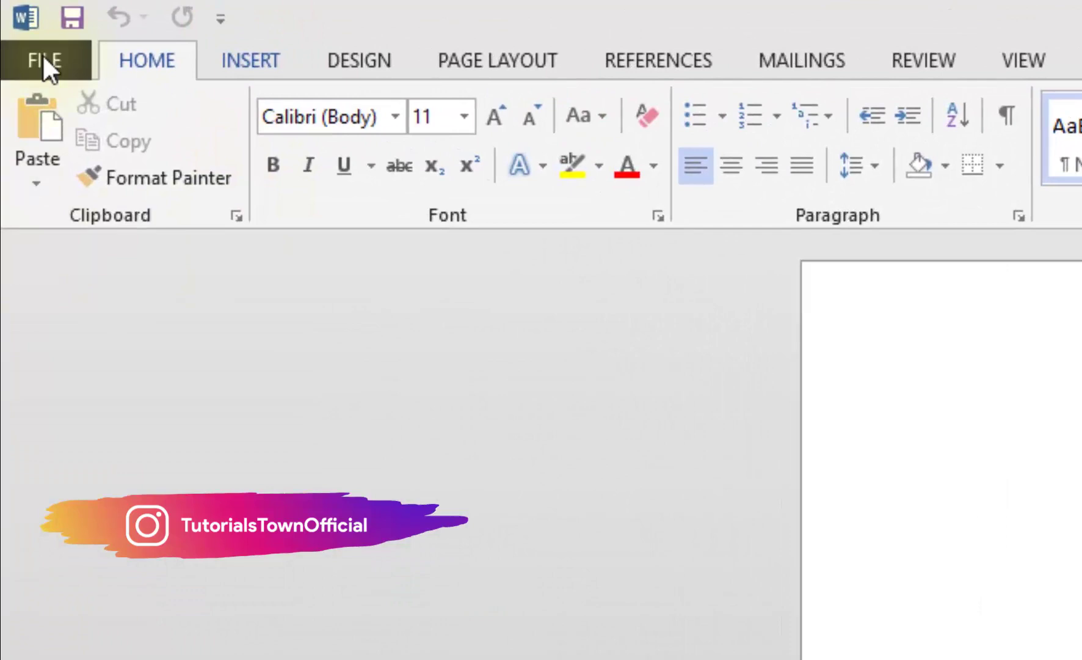
Switch to the Insert tab to reach the Cover Page designs.
left_click(89, 20)
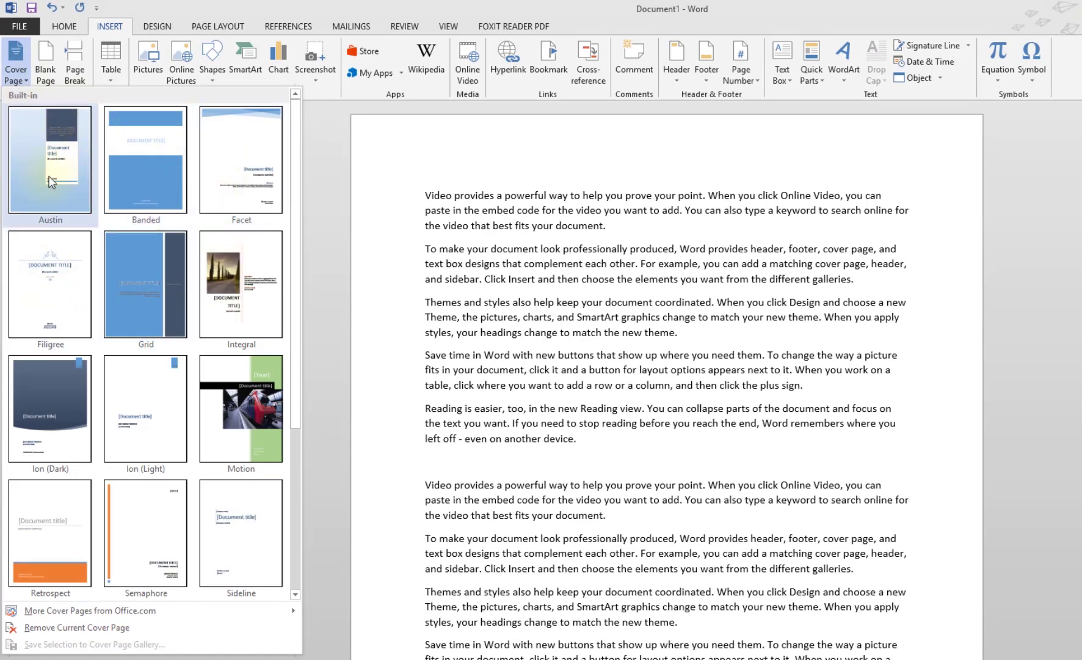
Insert the Slice (Dark) cover page from the gallery.
scroll(261, 392, "down", 2)
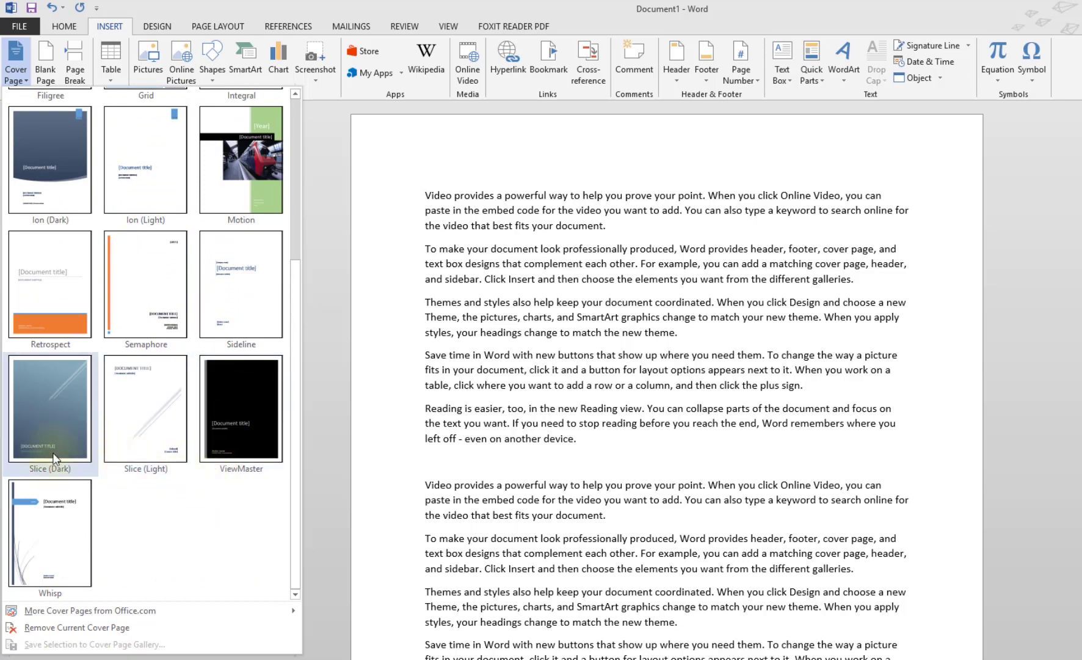
left_click(44, 431)
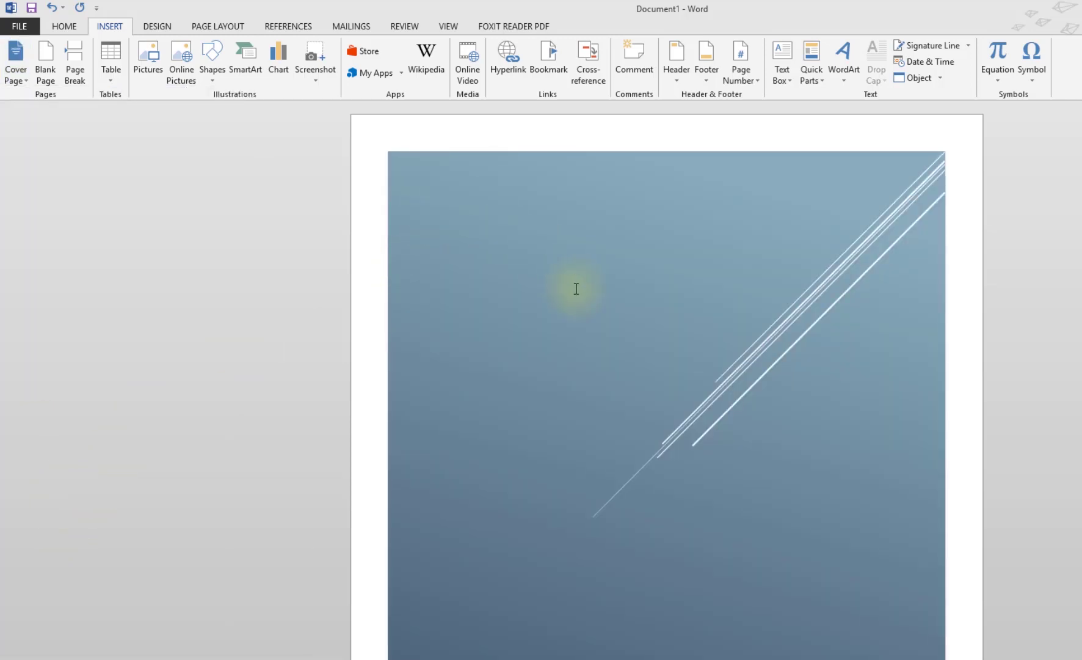
scroll(576, 288, "down", 5)
scroll(574, 294, "down", 5)
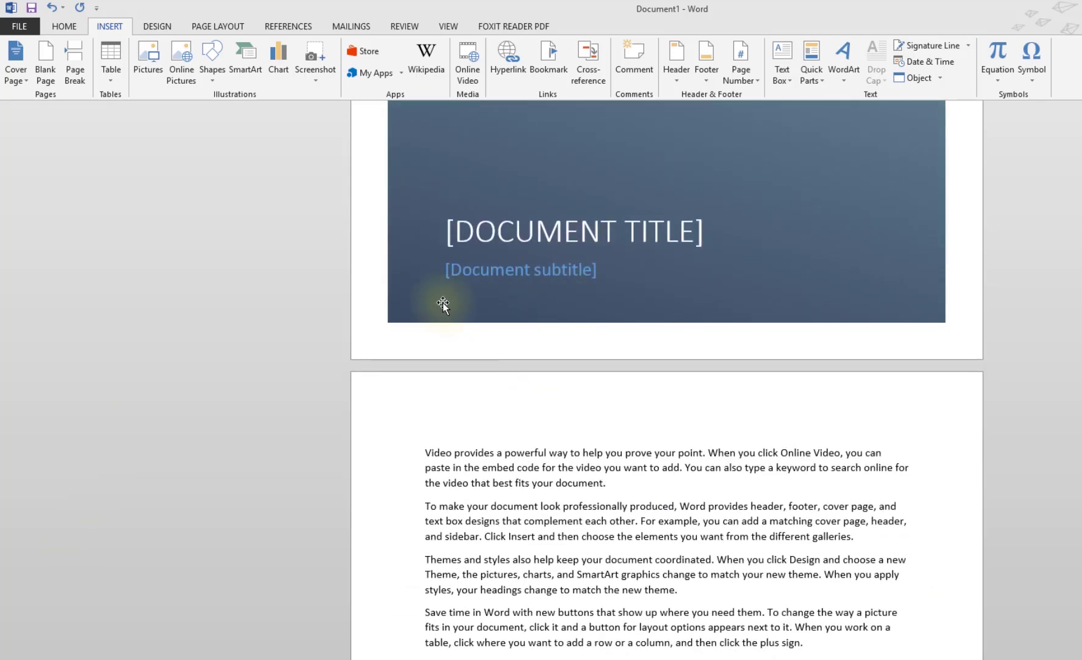
scroll(533, 317, "down", 10)
scroll(534, 317, "down", 4)
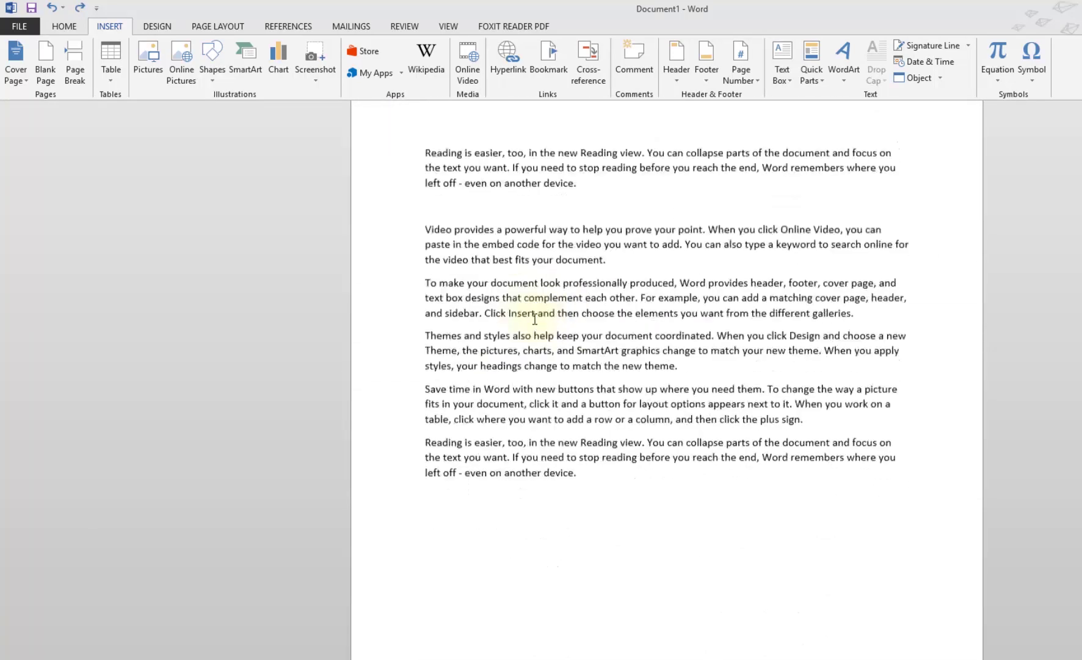
Select the final paragraphs and insert Slice (Dark) again at the document start.
left_click(520, 312)
left_click_drag(500, 422, 423, 394)
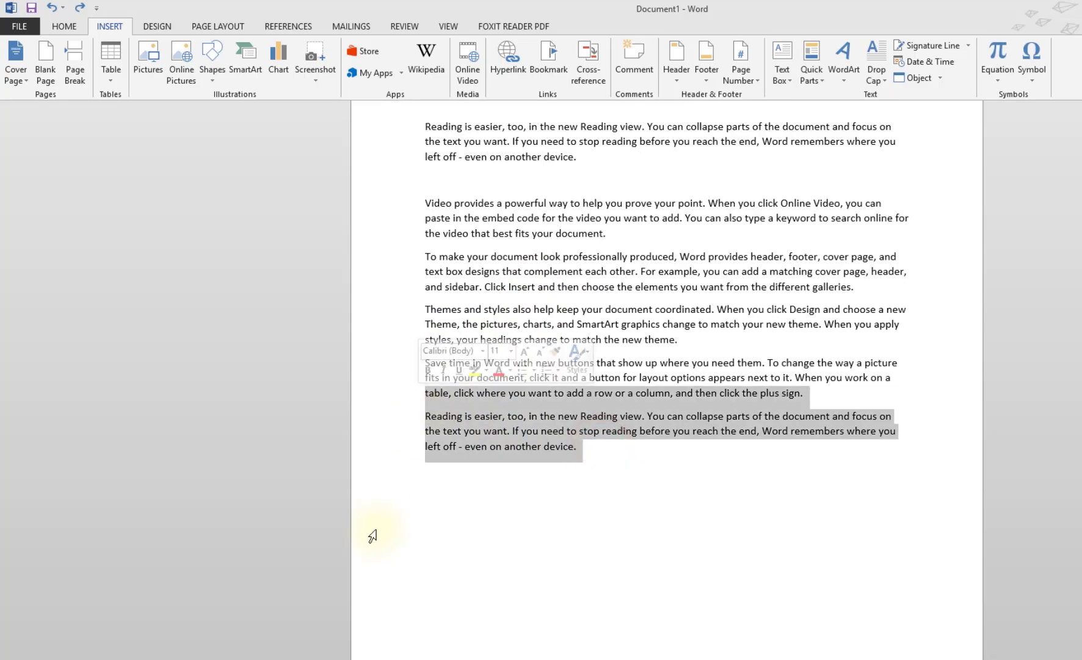
left_click(17, 76)
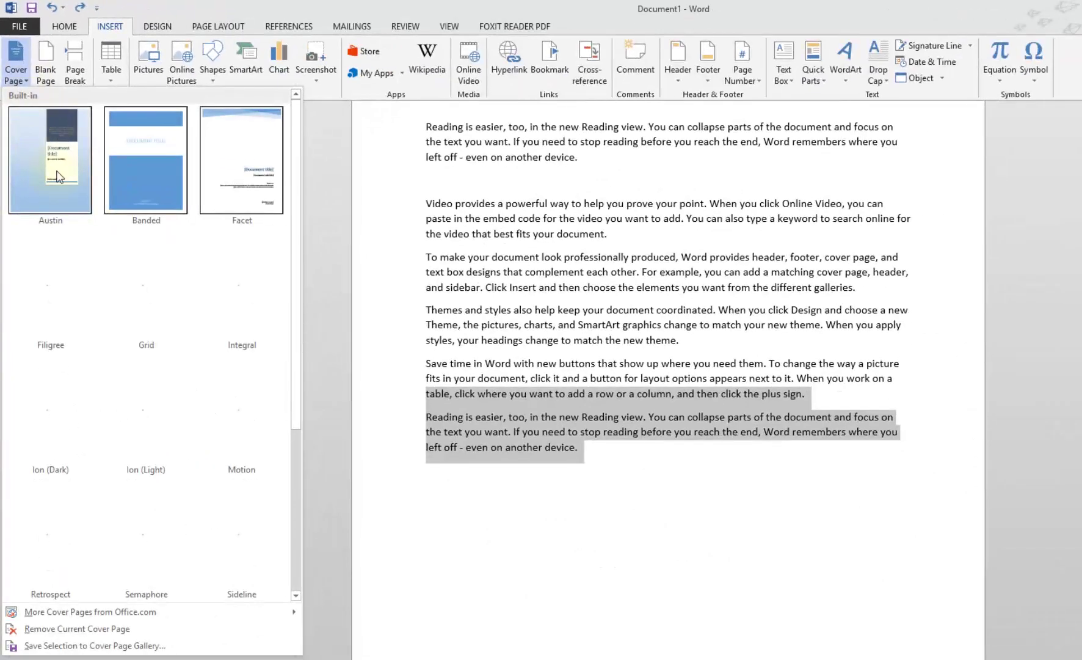
scroll(256, 518, "down", 1)
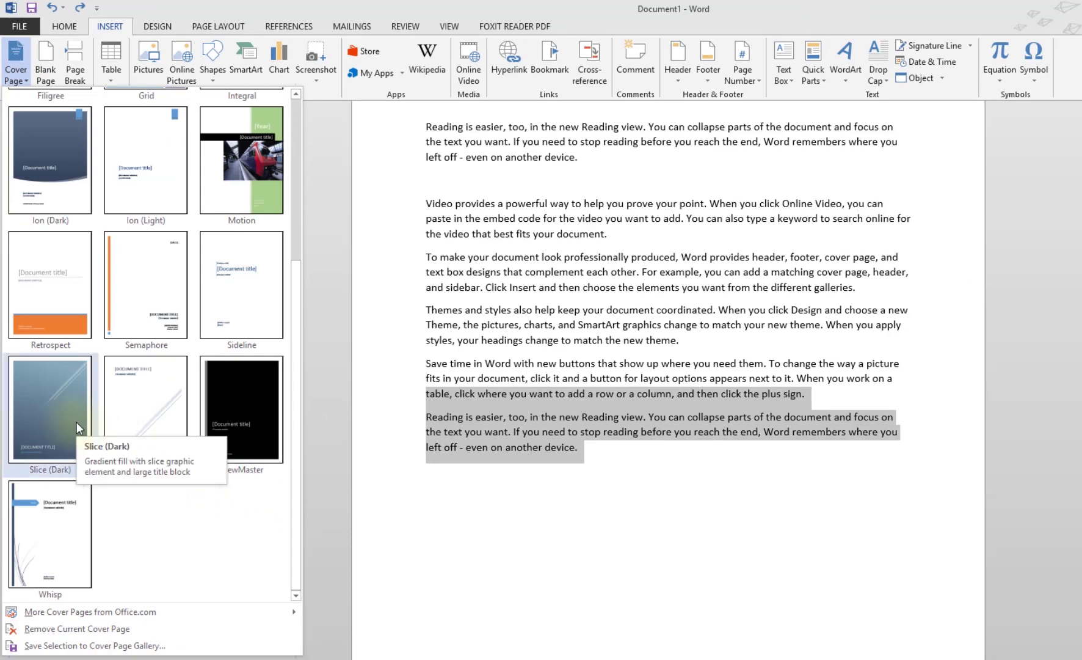
left_click(55, 433)
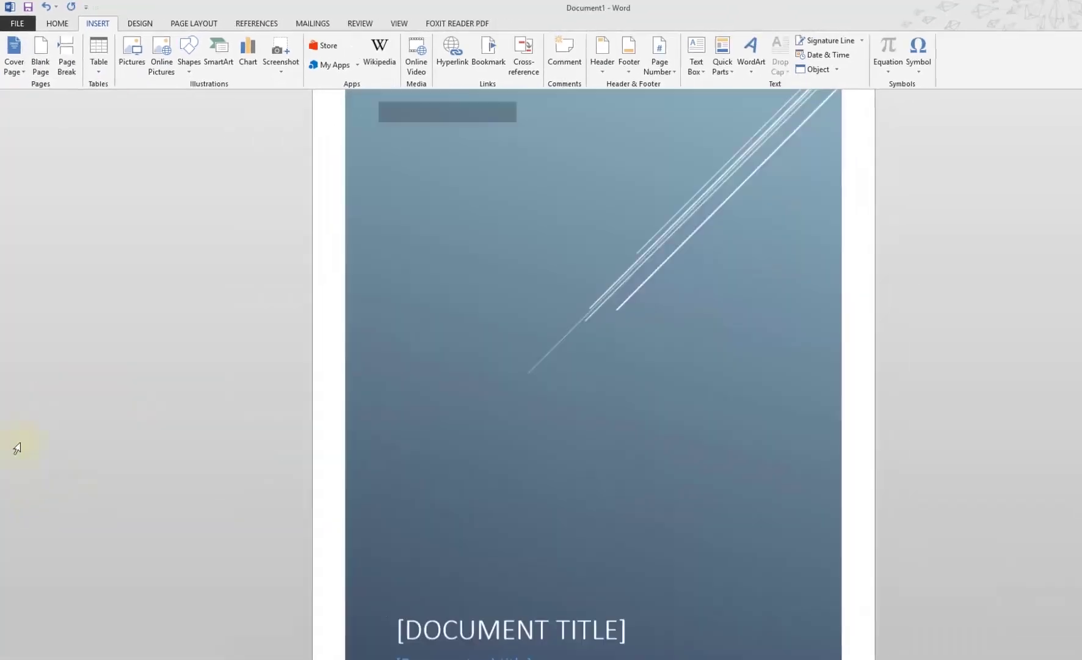
left_click(374, 165)
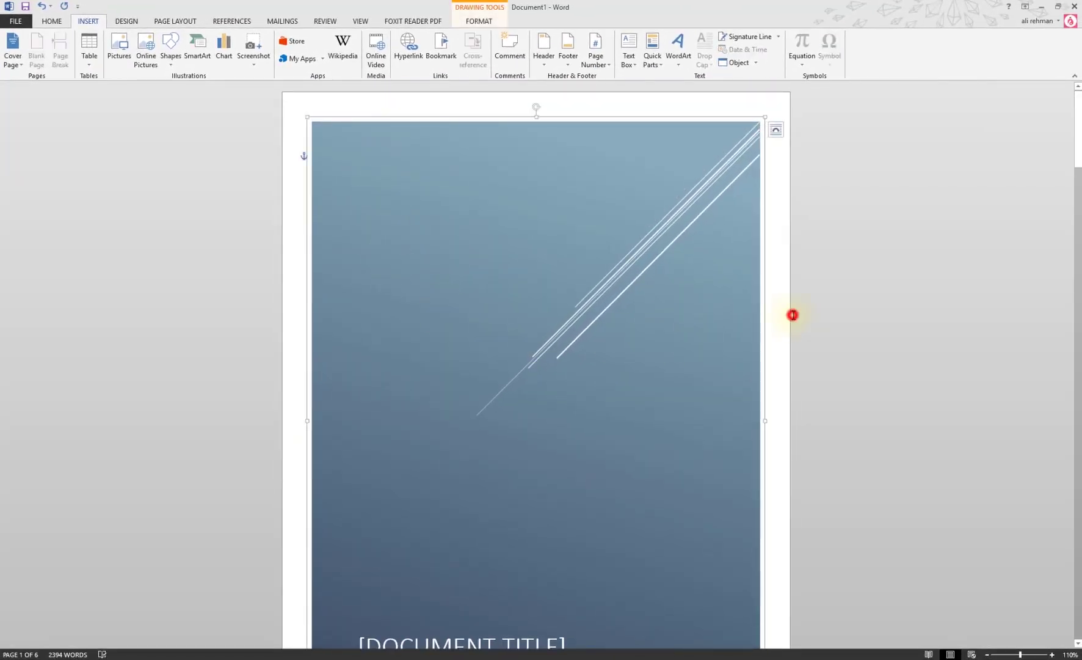
Replace the [DOCUMENT TITLE] placeholder with 'INTRODUCTION TO MICROSOFT WORD'.
left_click(793, 314)
scroll(665, 342, "down", 3)
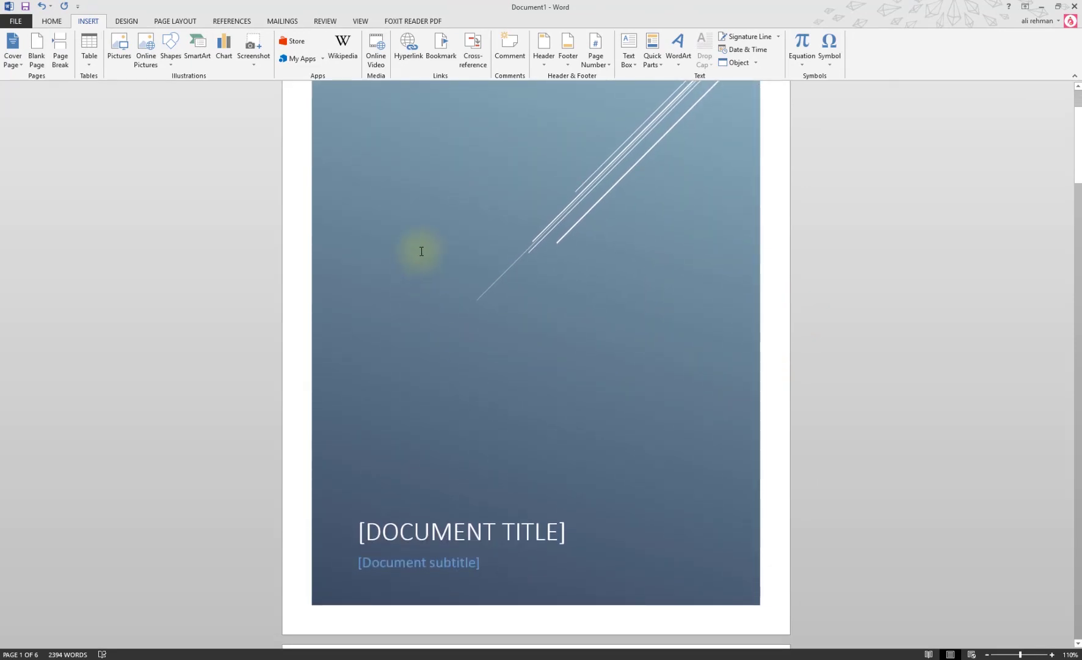
left_click(351, 407)
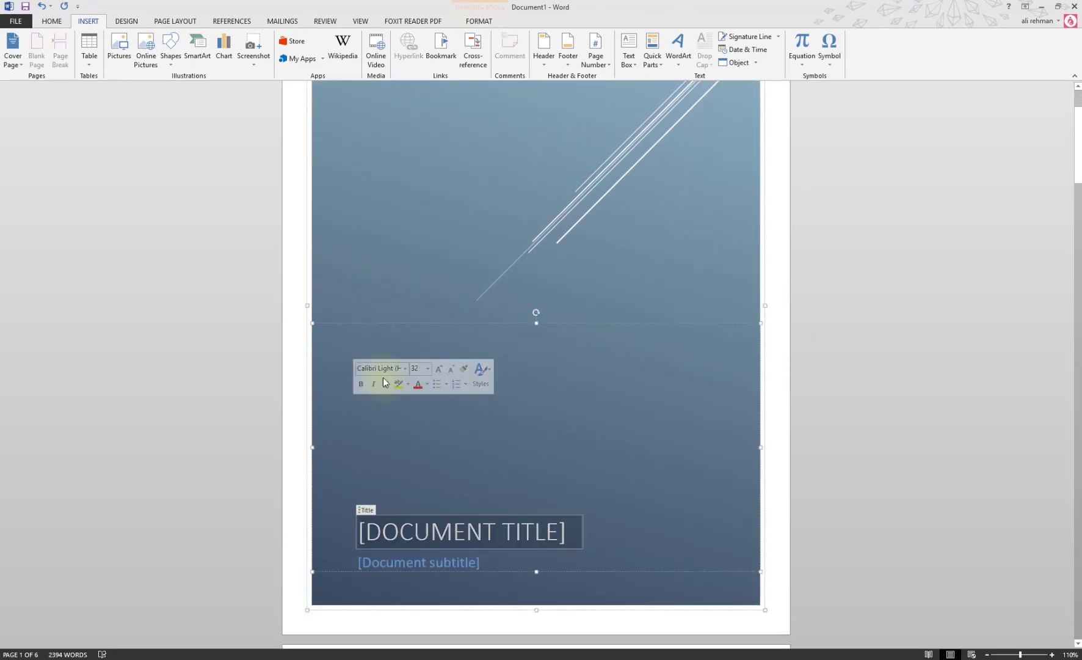
left_click(422, 529)
scroll(511, 521, "down", 1)
scroll(510, 521, "down", 2)
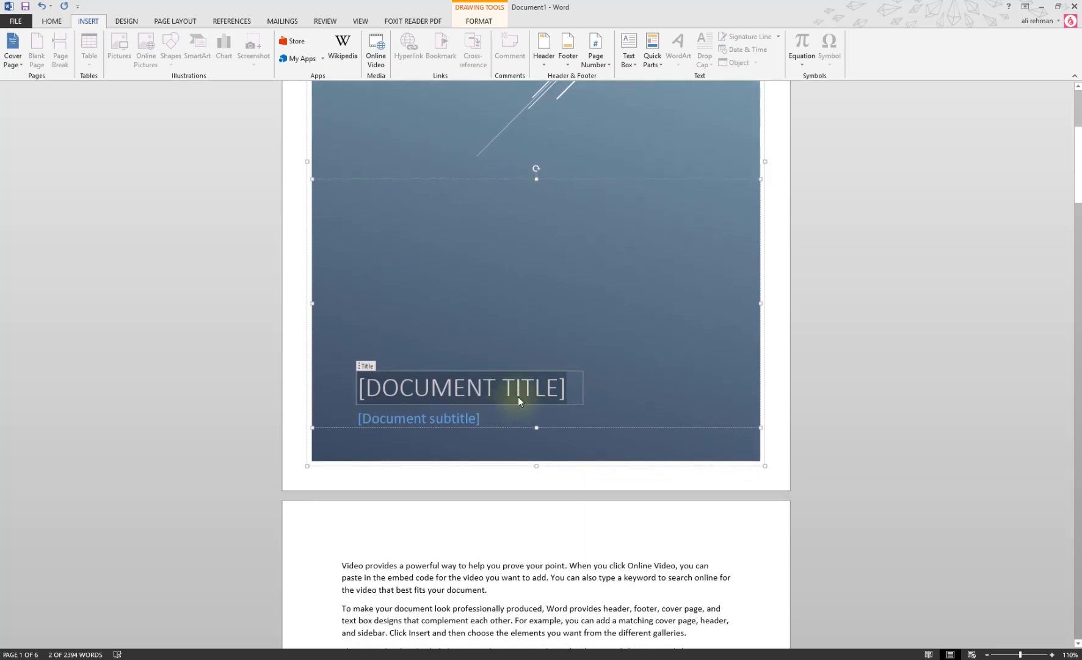
type("I")
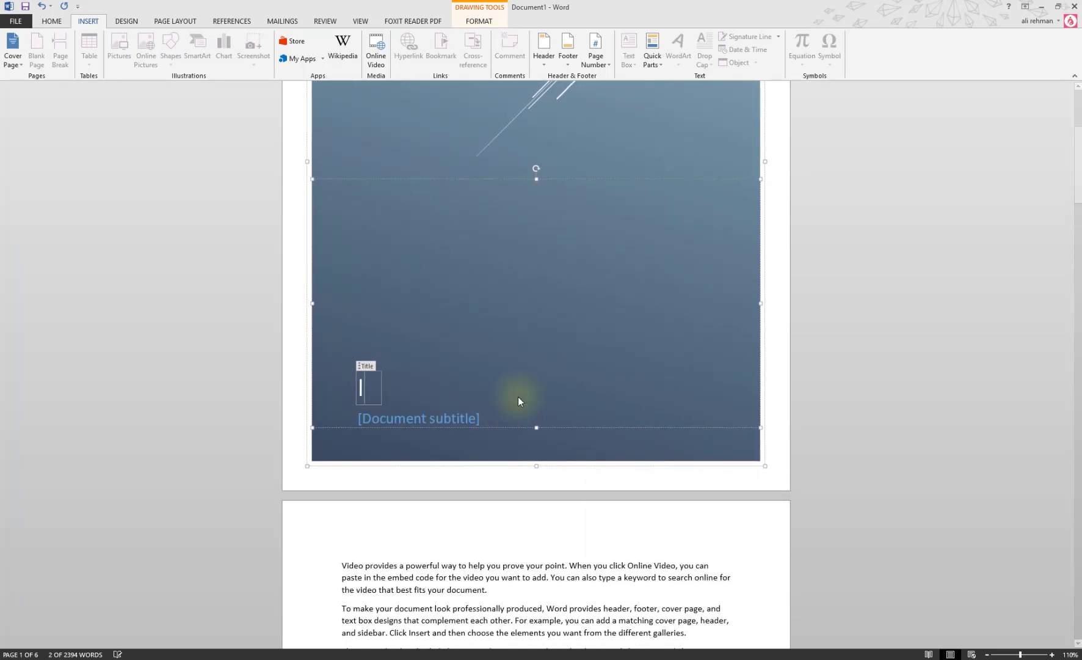
type("NTR")
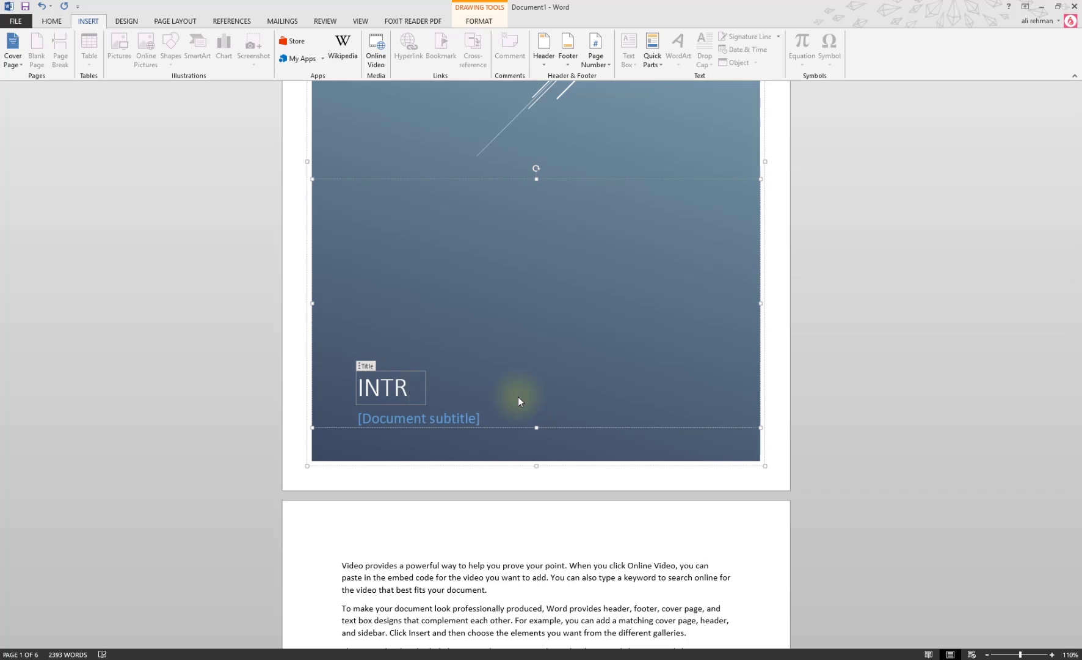
type("ODU")
type("C")
type("TIO")
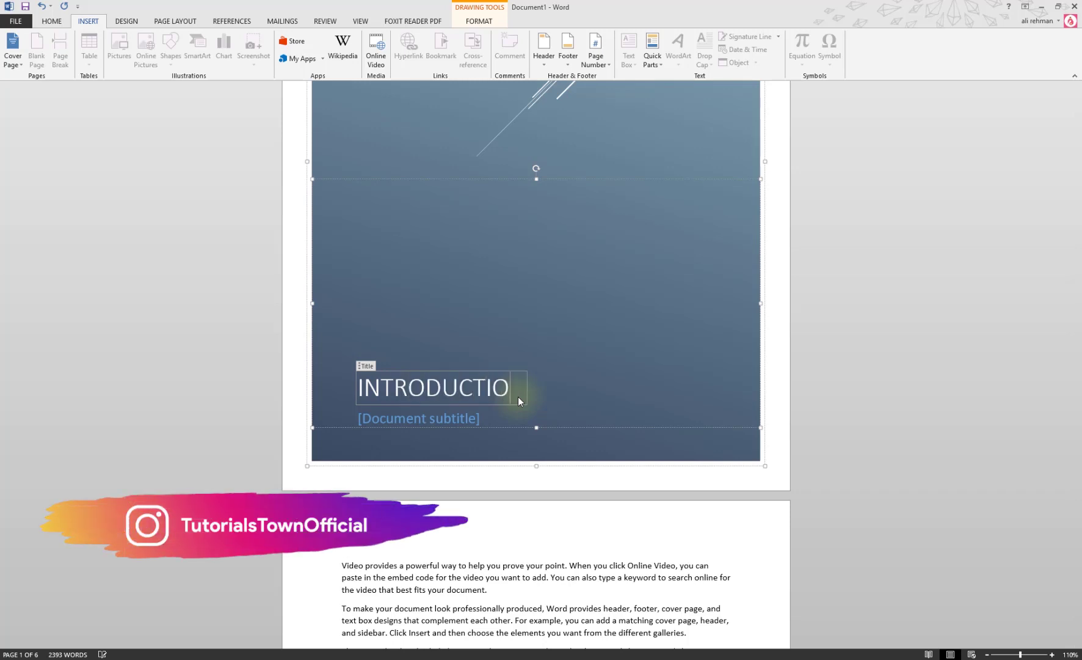
type("N TO")
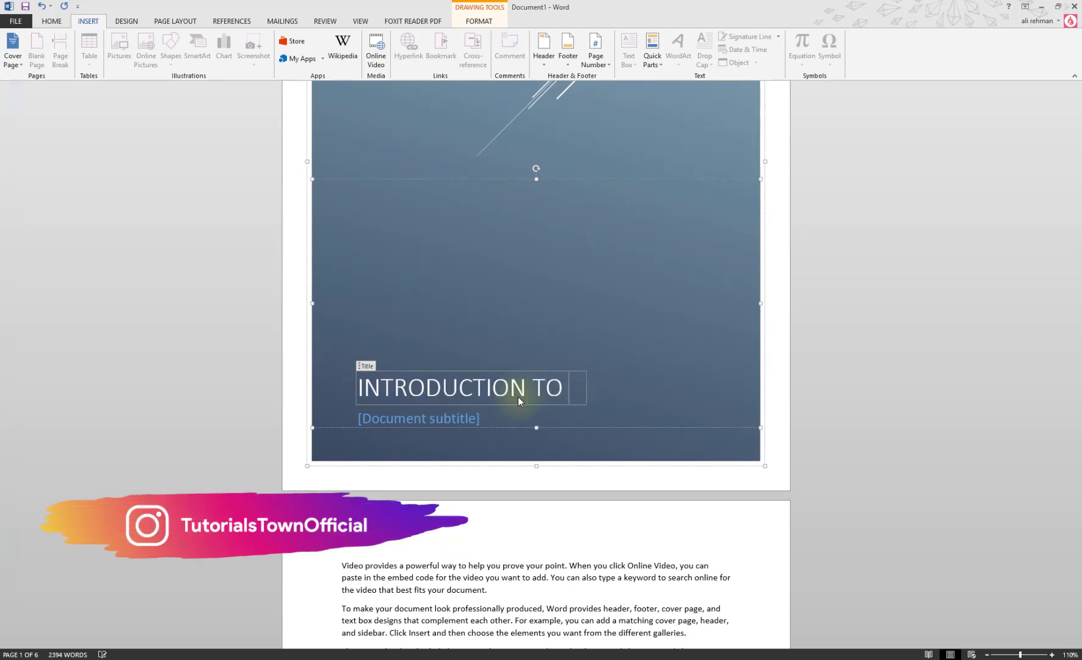
type(" MI")
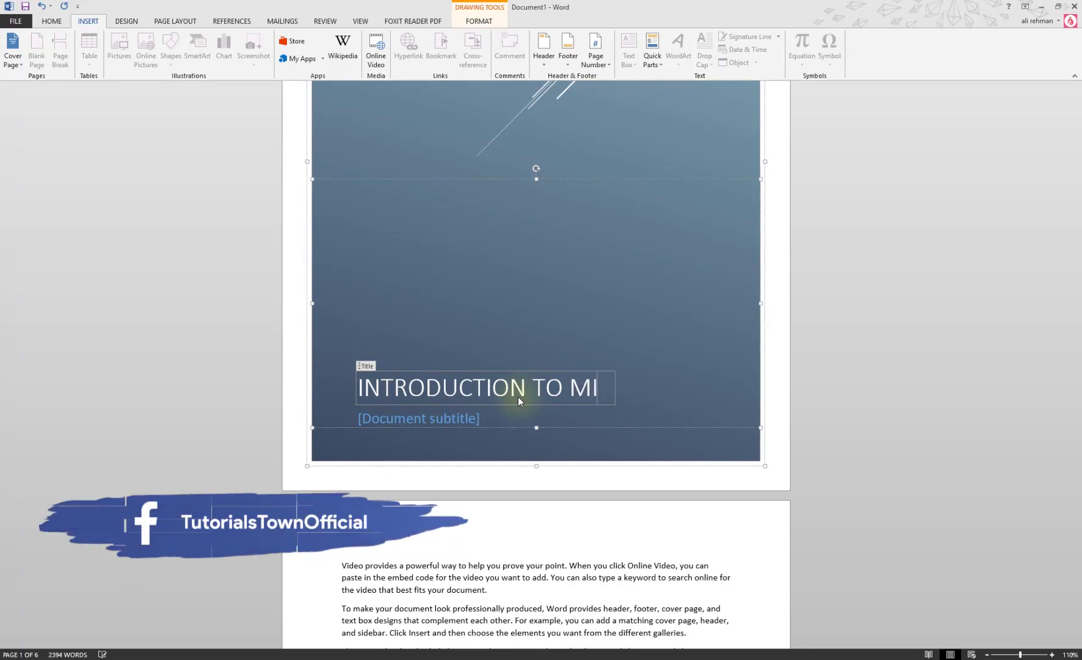
type("CROSO")
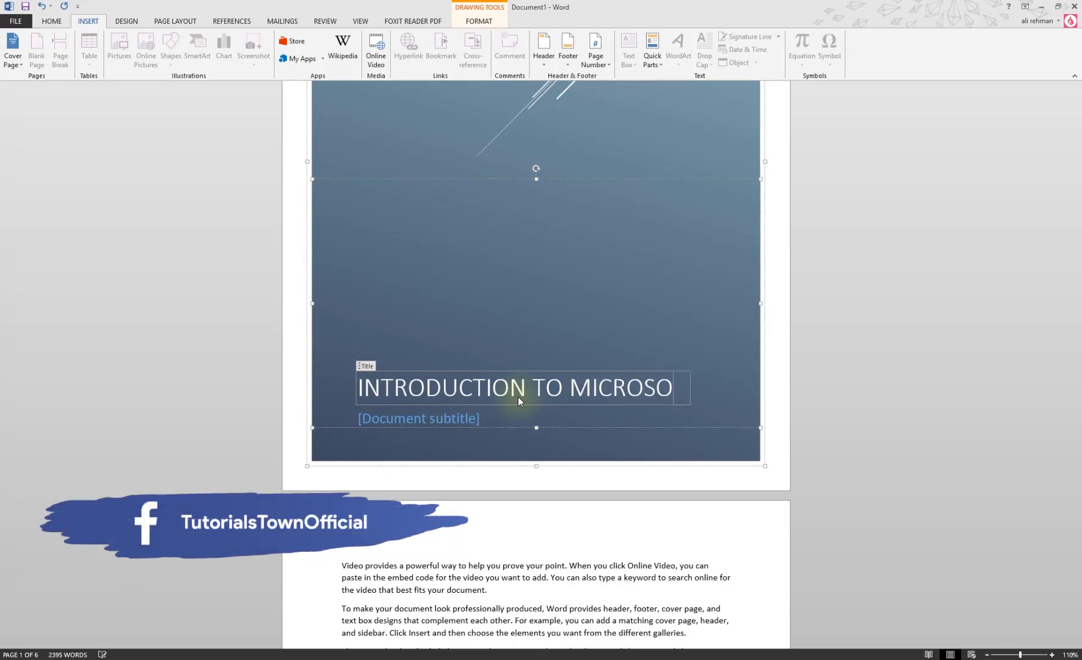
type("FT WORD")
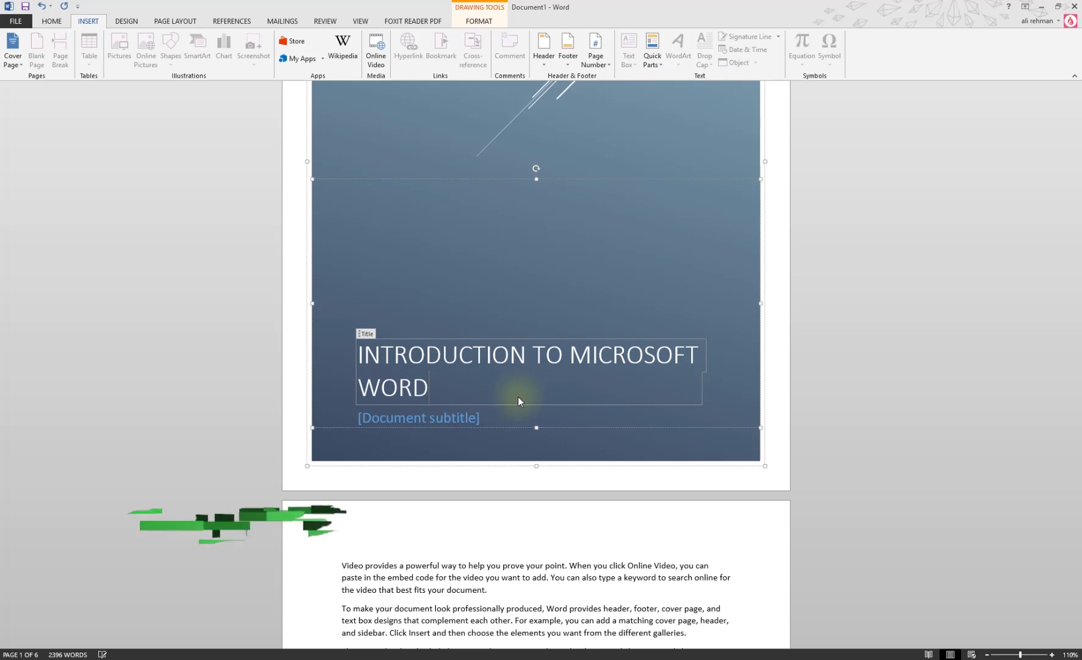
Enter the subtitle 'Your Document editor', correcting 'Ducument' from the spelling suggestions.
left_click(443, 422)
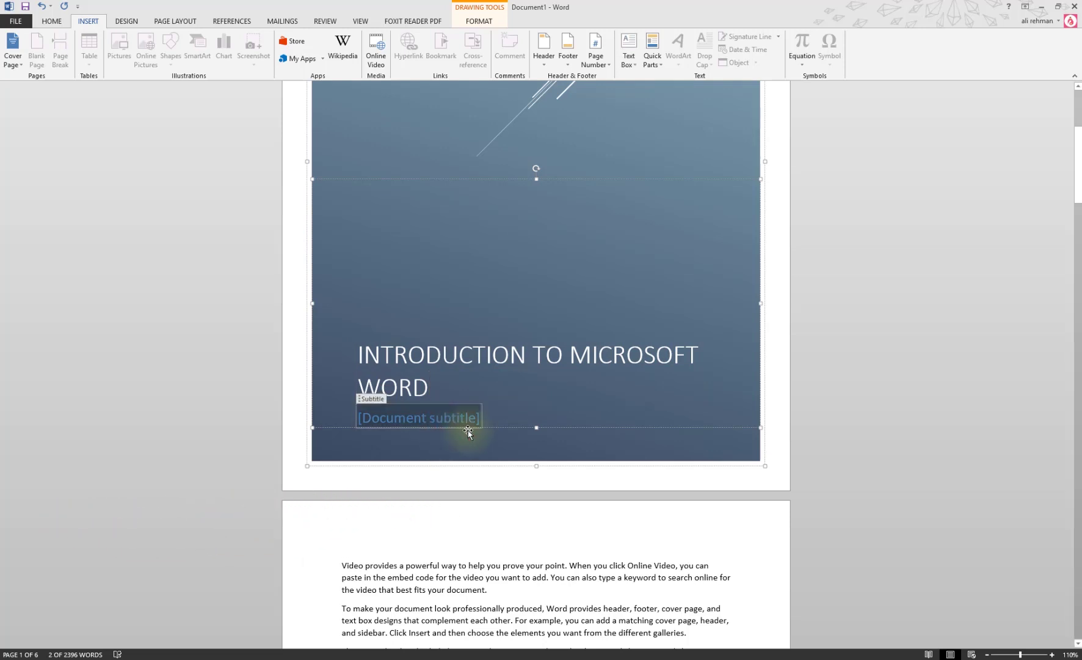
type("Your Duc")
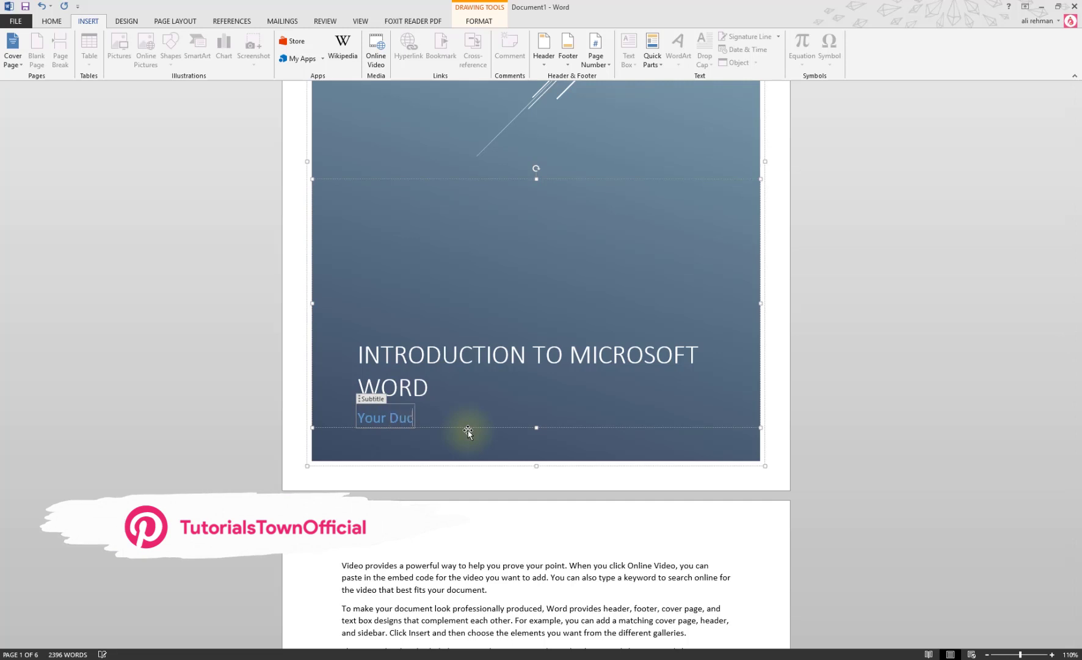
type("ument editor")
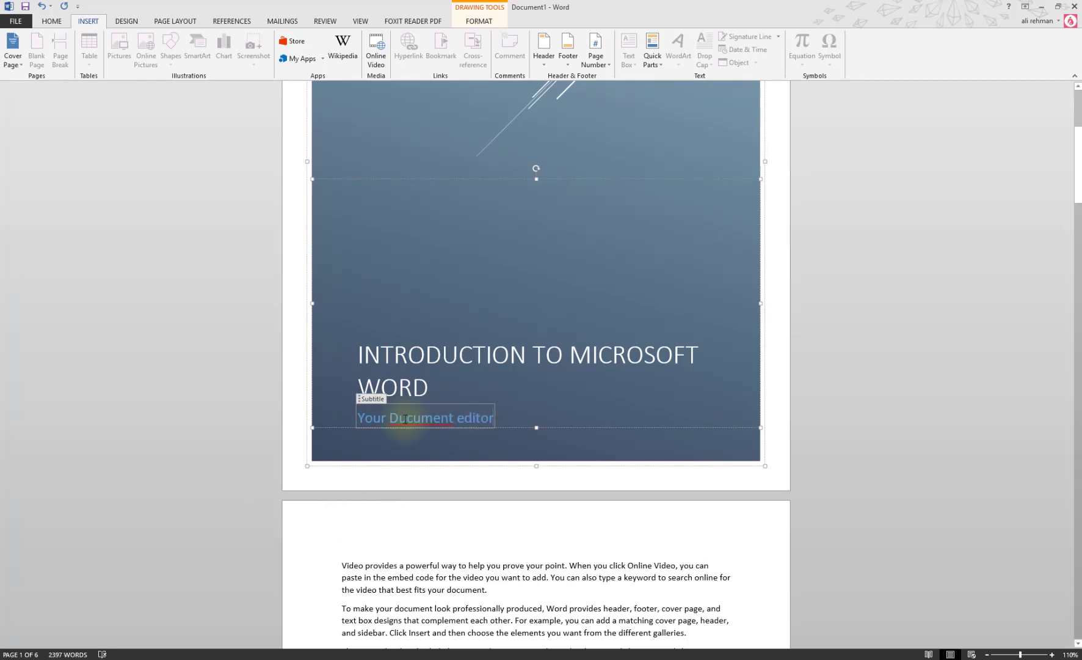
right_click(422, 420)
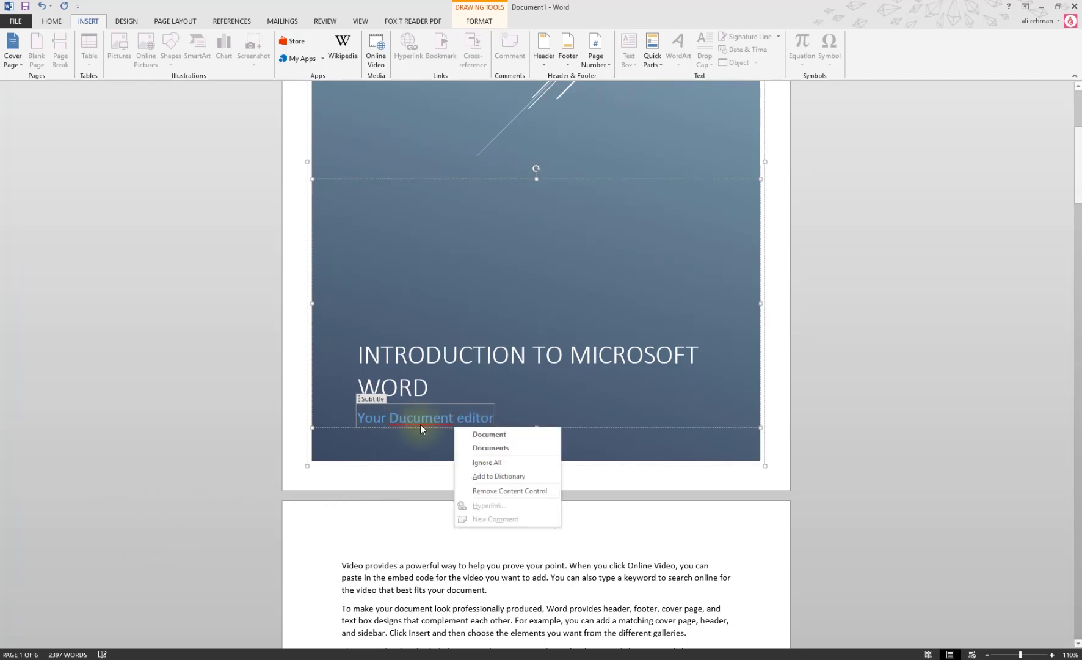
left_click(483, 431)
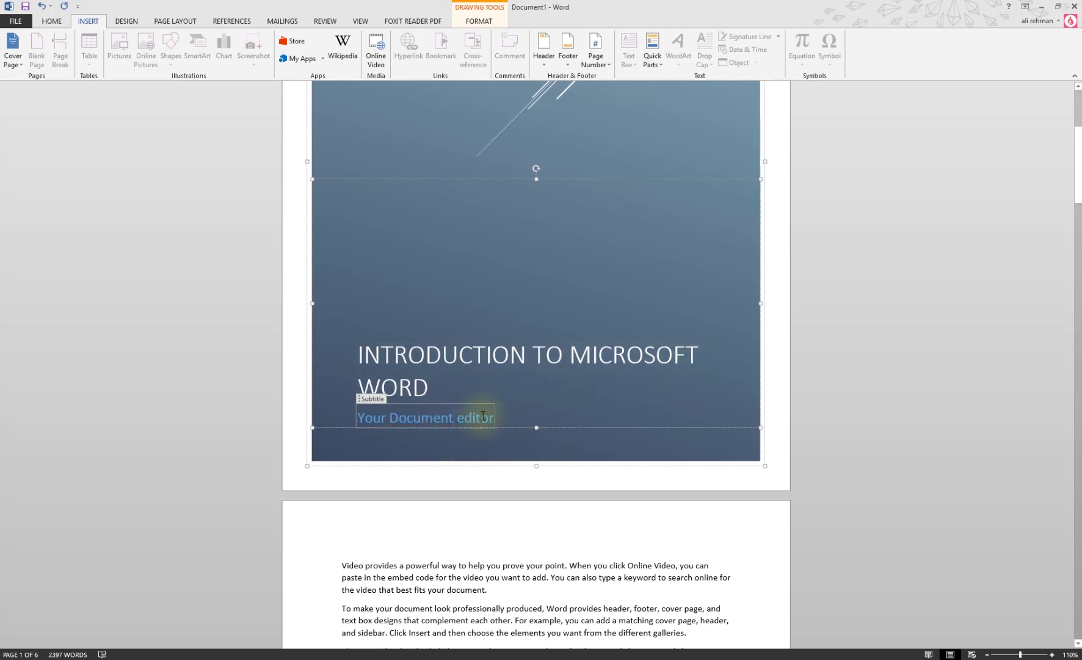
left_click(895, 268)
scroll(778, 340, "down", 4)
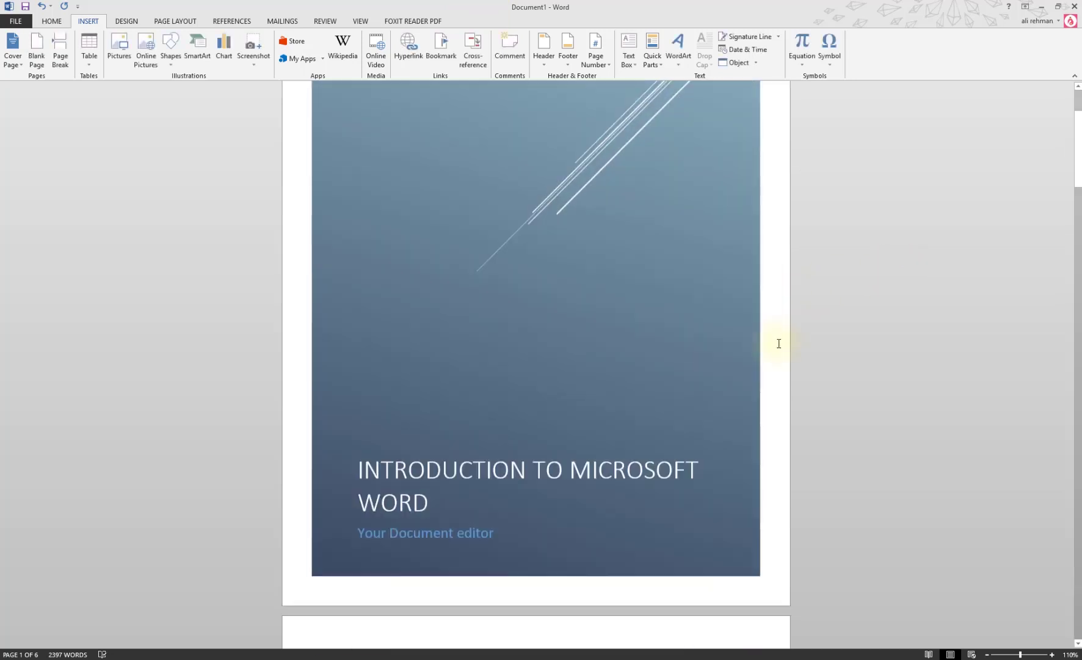
scroll(778, 340, "down", 2)
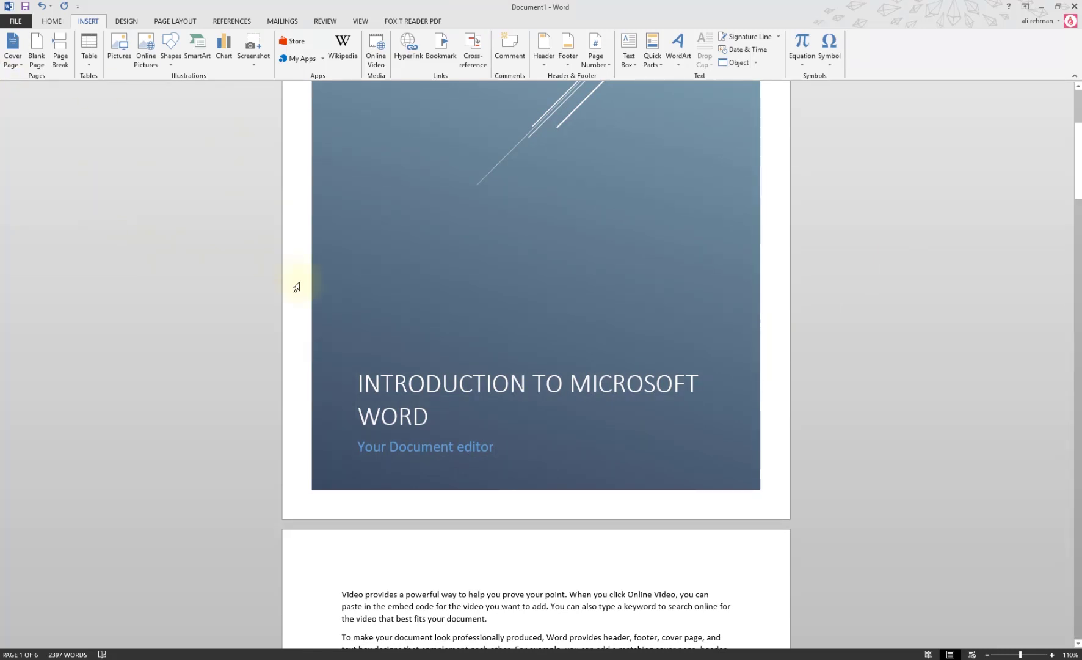
Switch to the Filigree cover design and set its title from 36 to 26 pt.
left_click(13, 53)
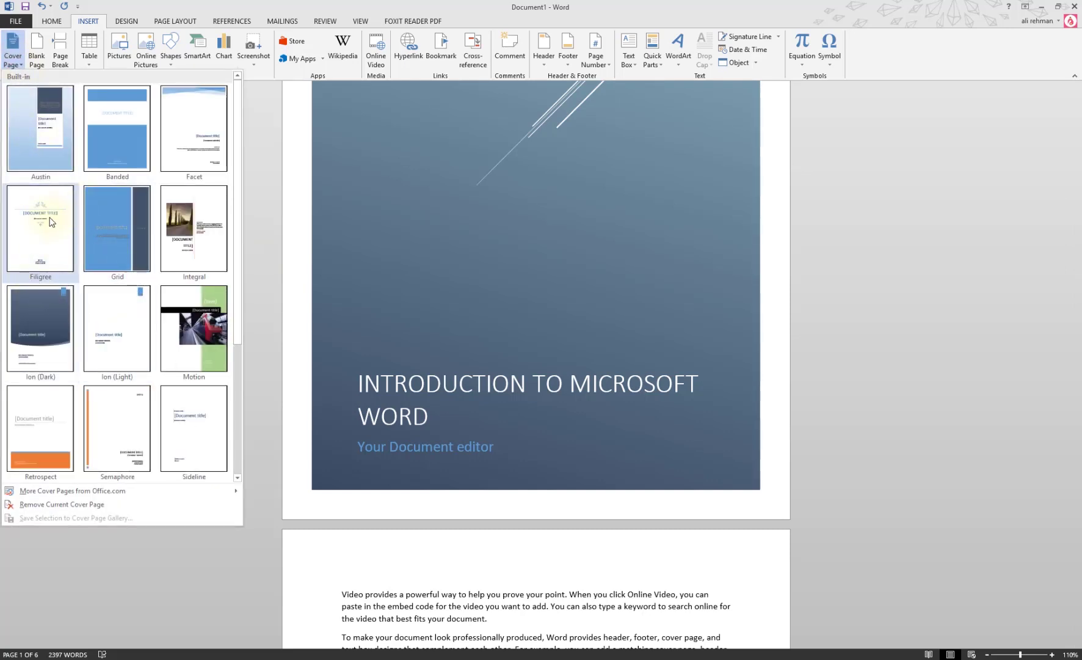
left_click(51, 222)
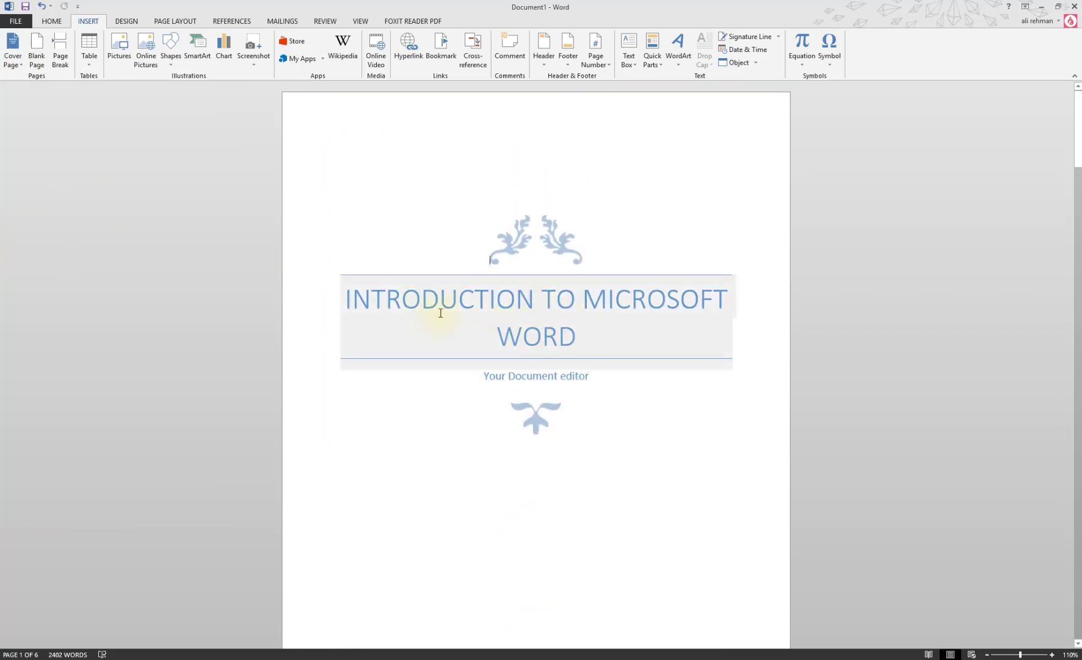
left_click_drag(538, 319, 374, 285)
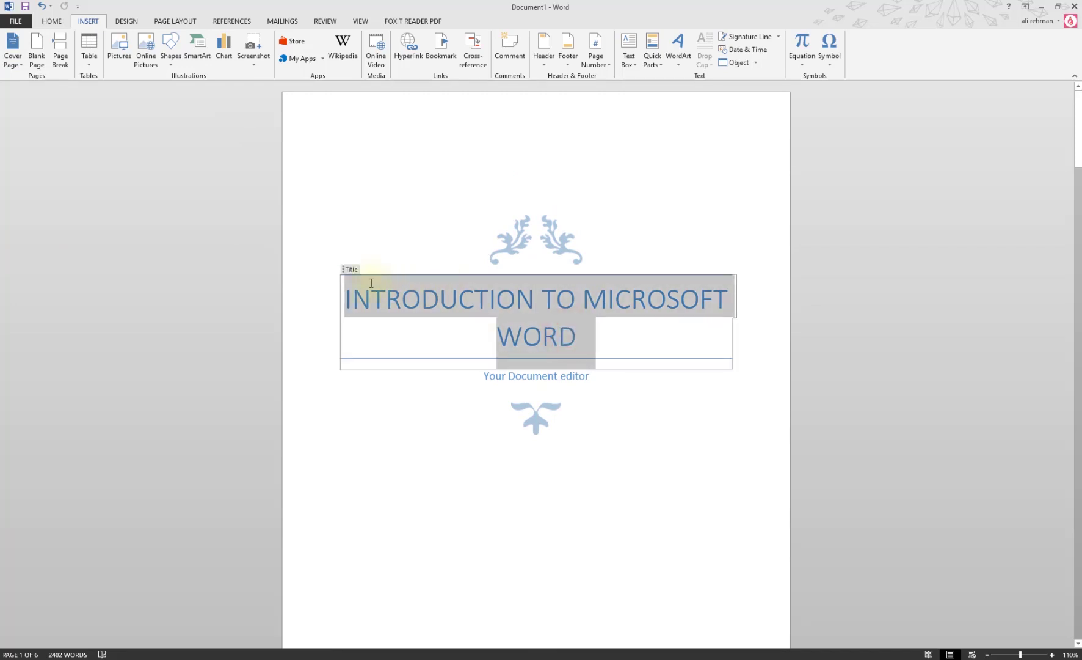
left_click(48, 20)
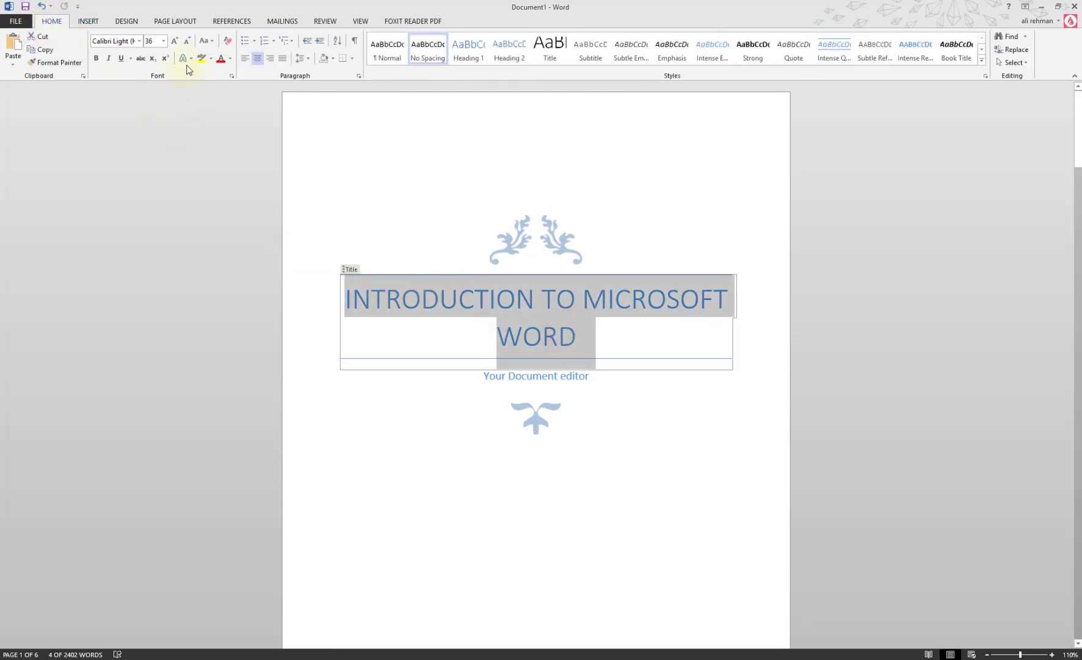
left_click(186, 41)
left_click(186, 41)
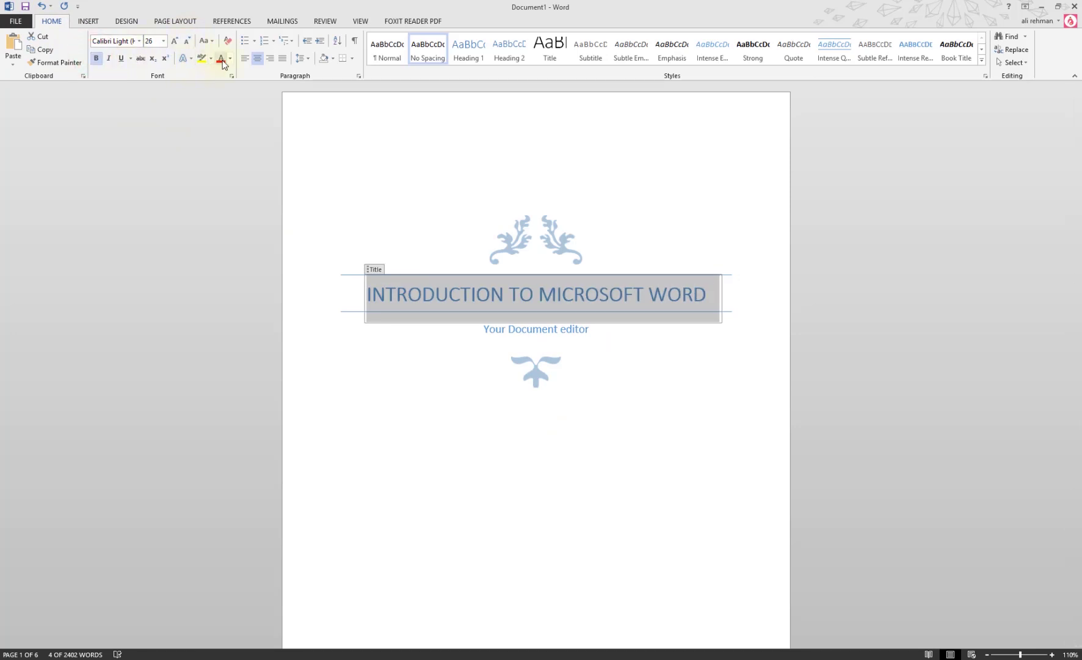
left_click(833, 267)
scroll(849, 387, "down", 1)
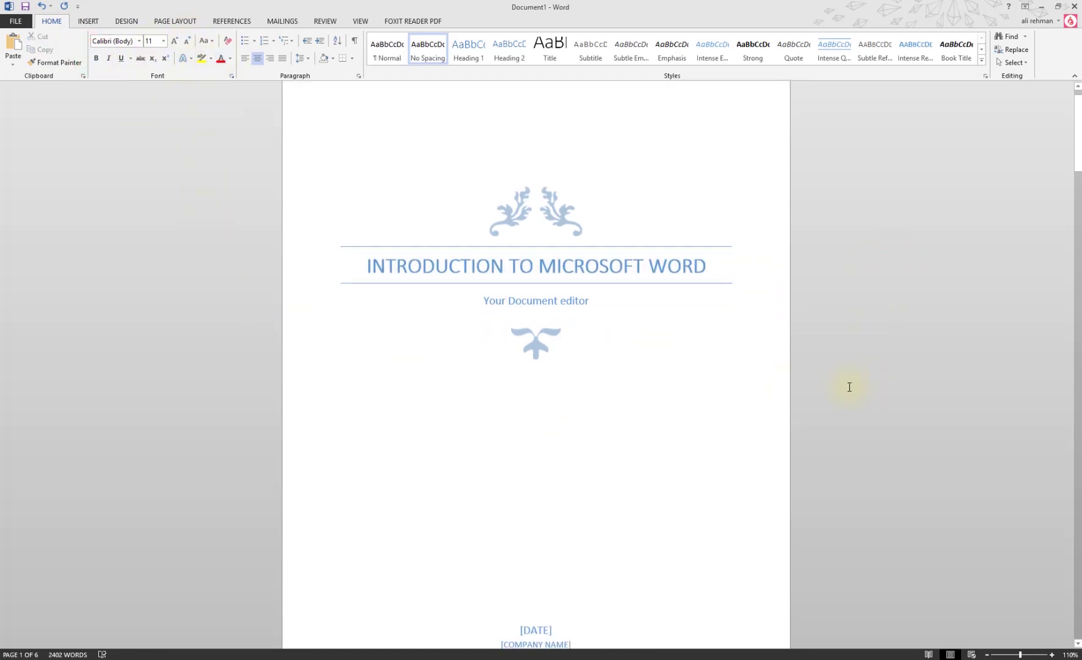
scroll(554, 330, "down", 5)
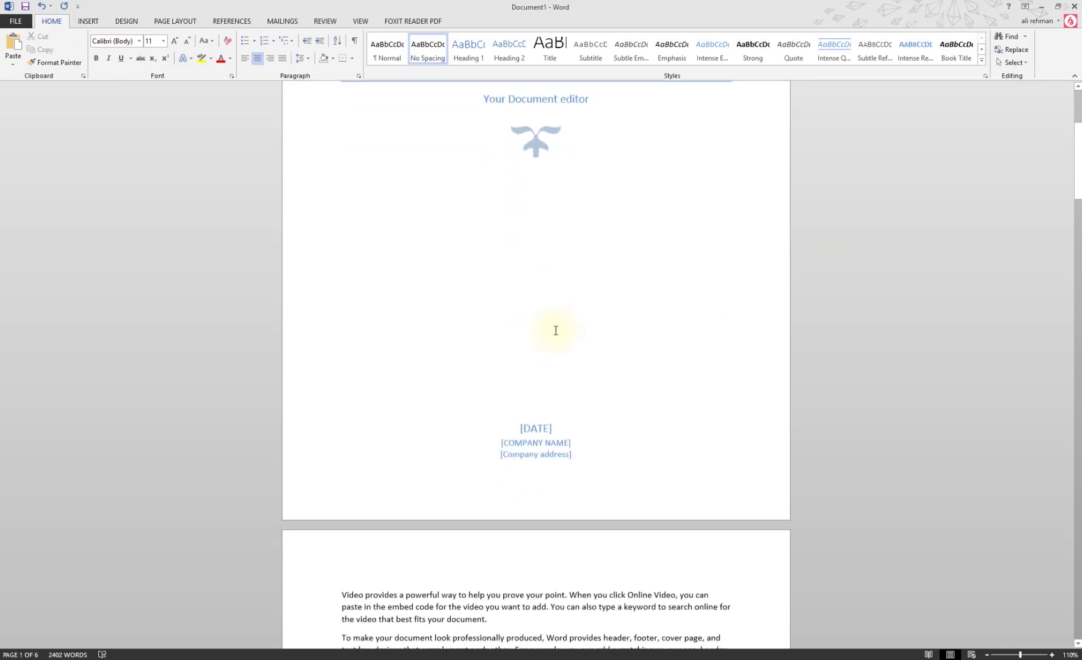
left_click(525, 437)
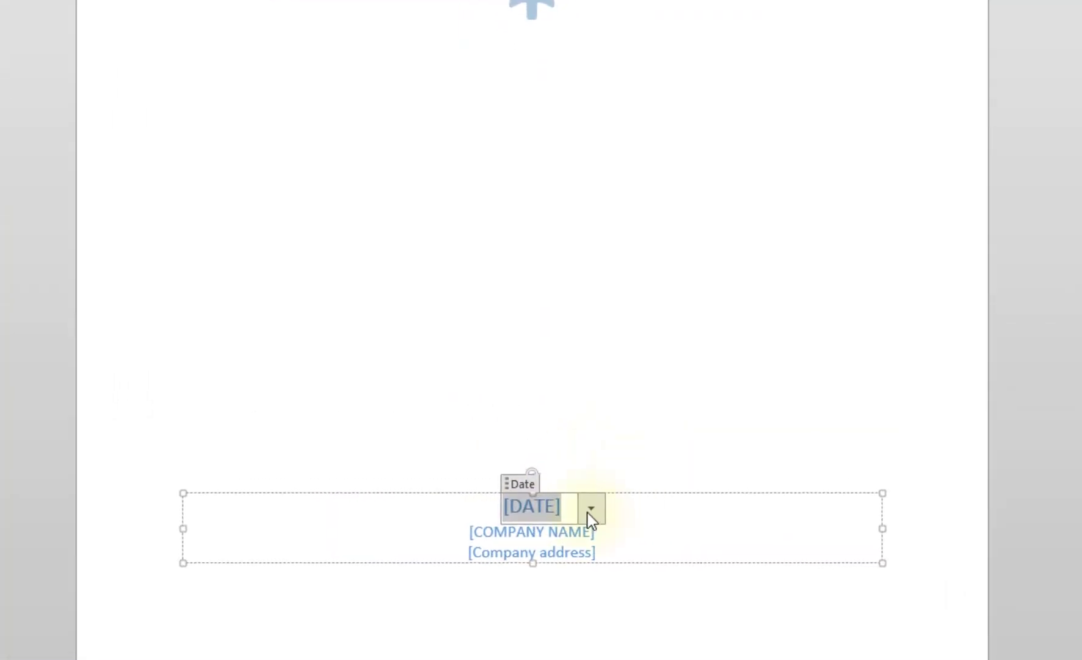
Pick January 30, 2020 as the date, enter and centre the company name, and fill in the address.
left_click(568, 431)
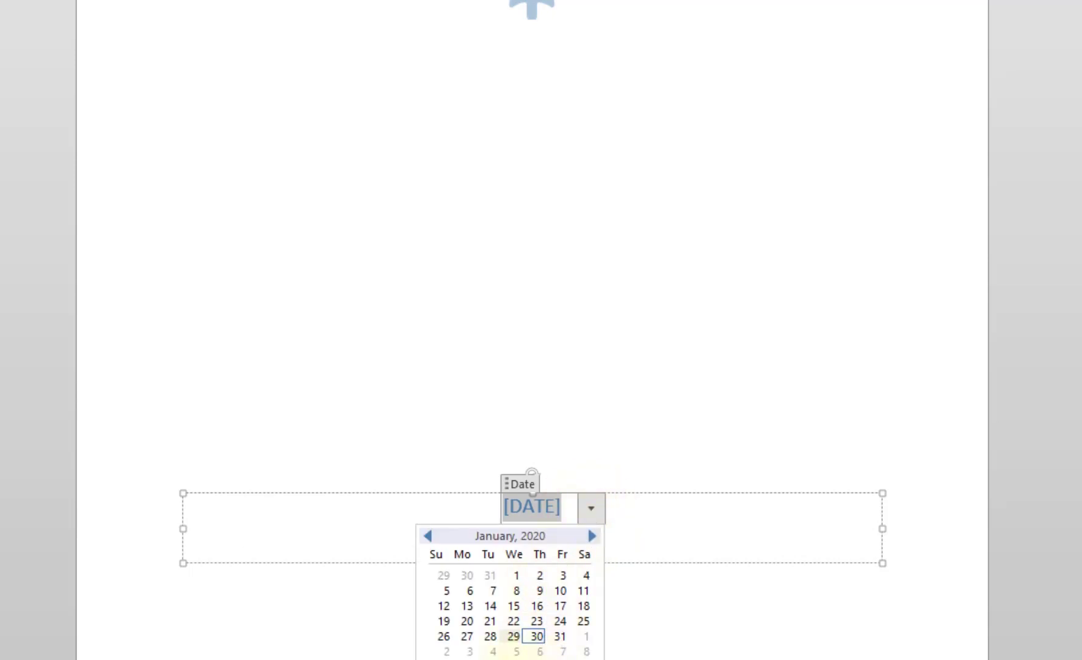
left_click(537, 636)
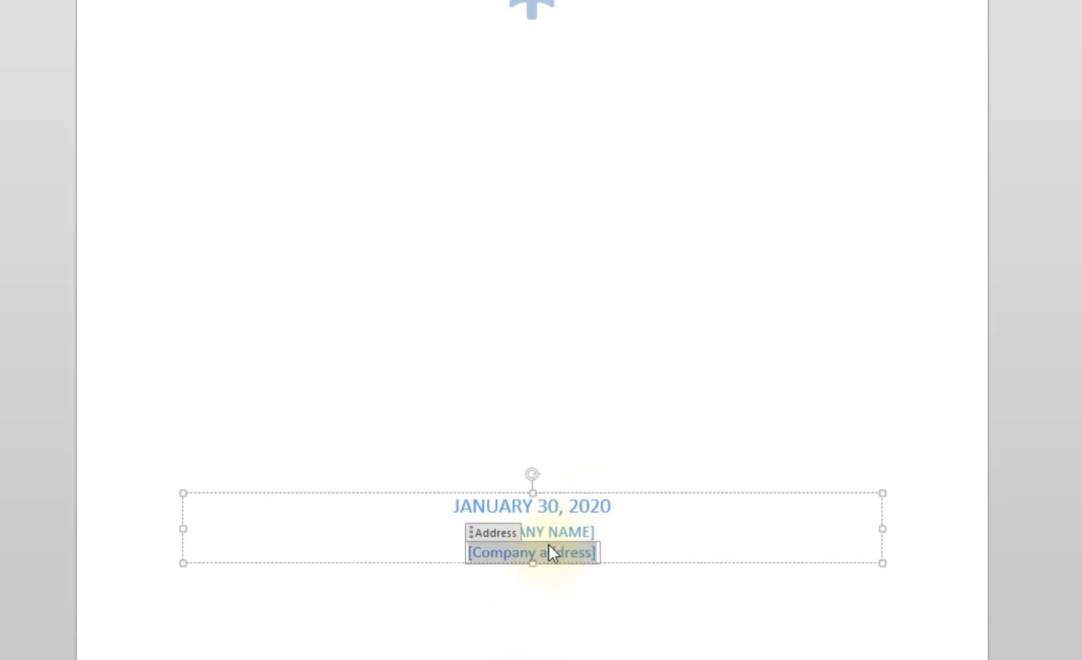
left_click(565, 529)
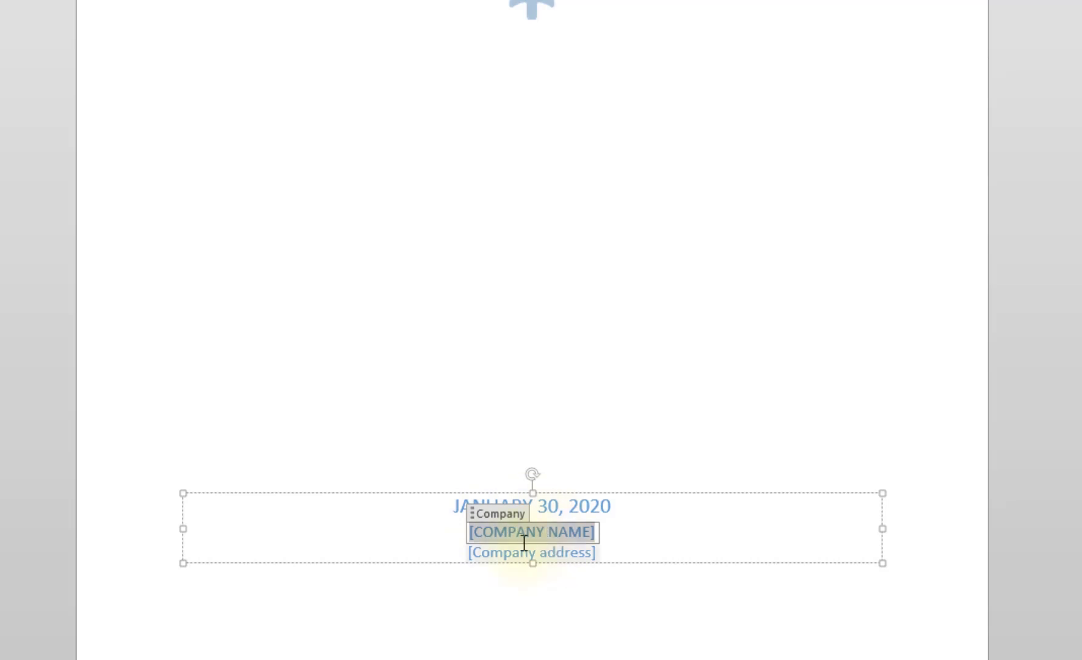
type("PAK")
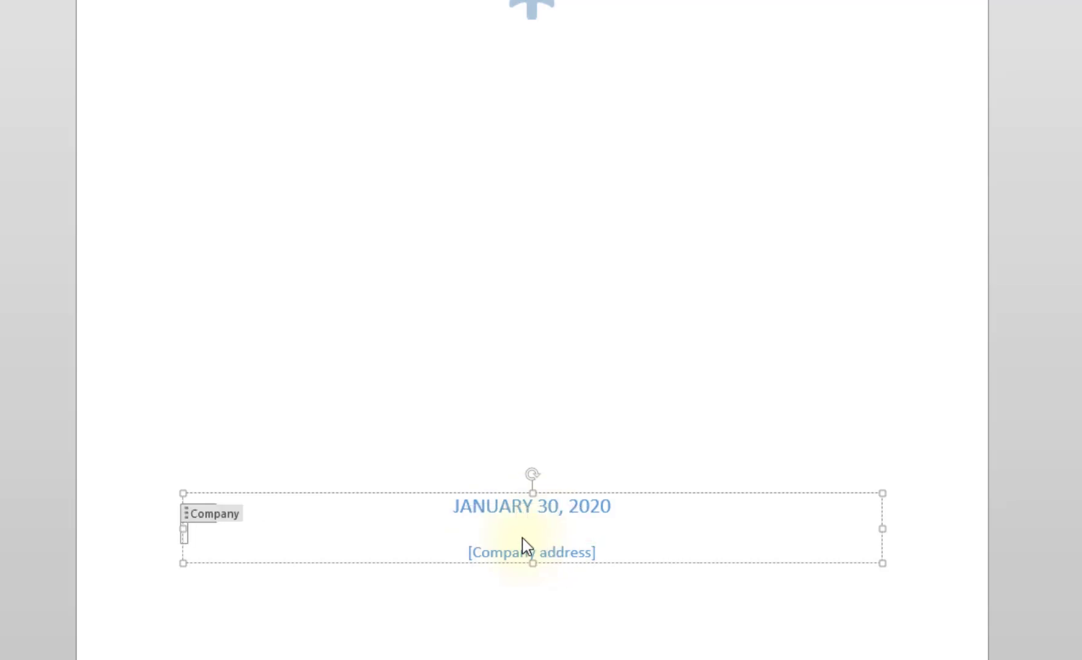
key("ctrl+e")
type("TUTORIALS TOWN")
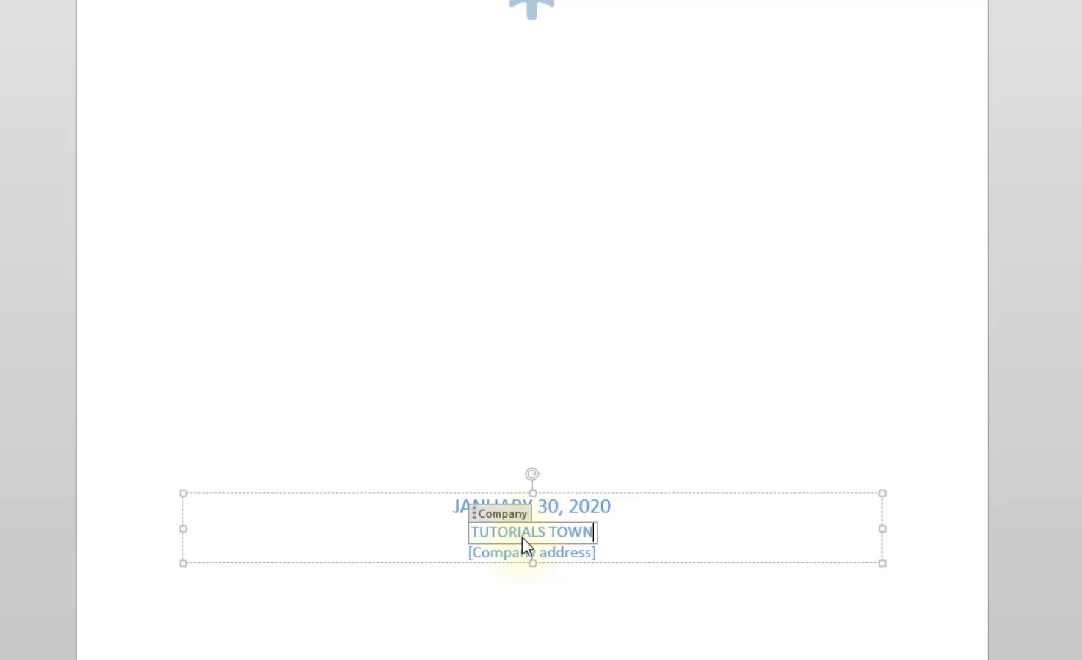
left_click(492, 553)
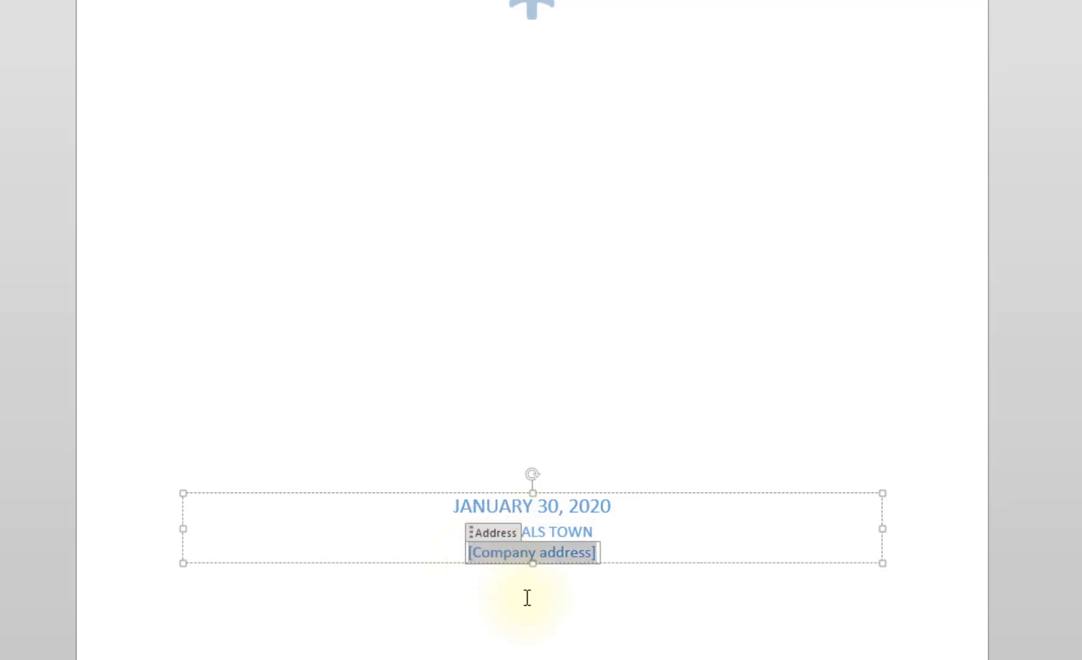
type("pakistan")
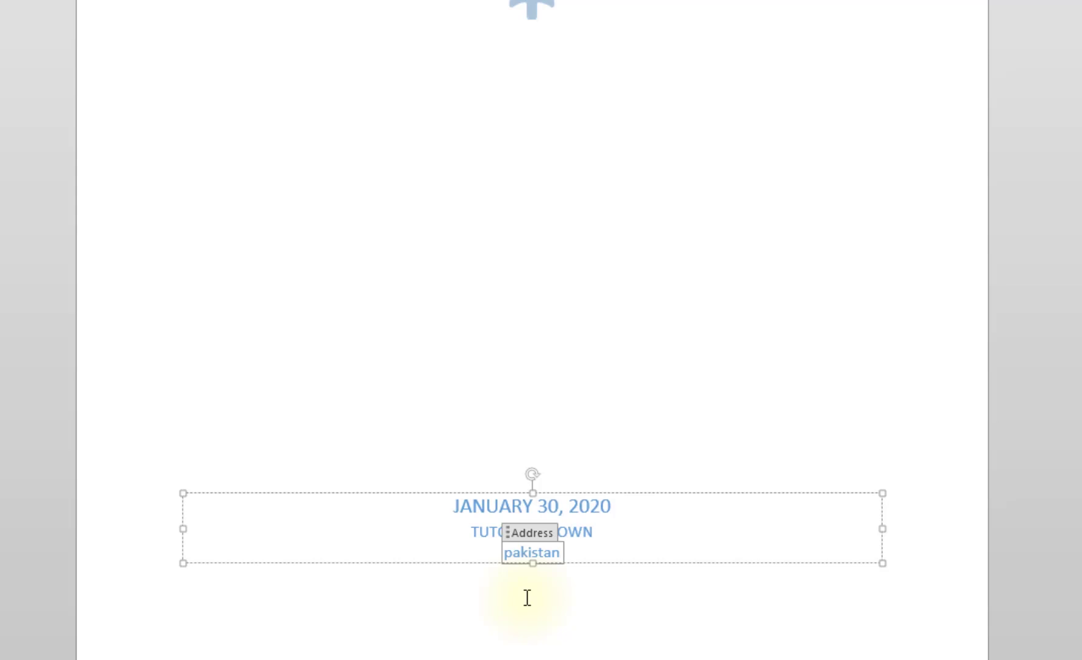
left_click(1066, 508)
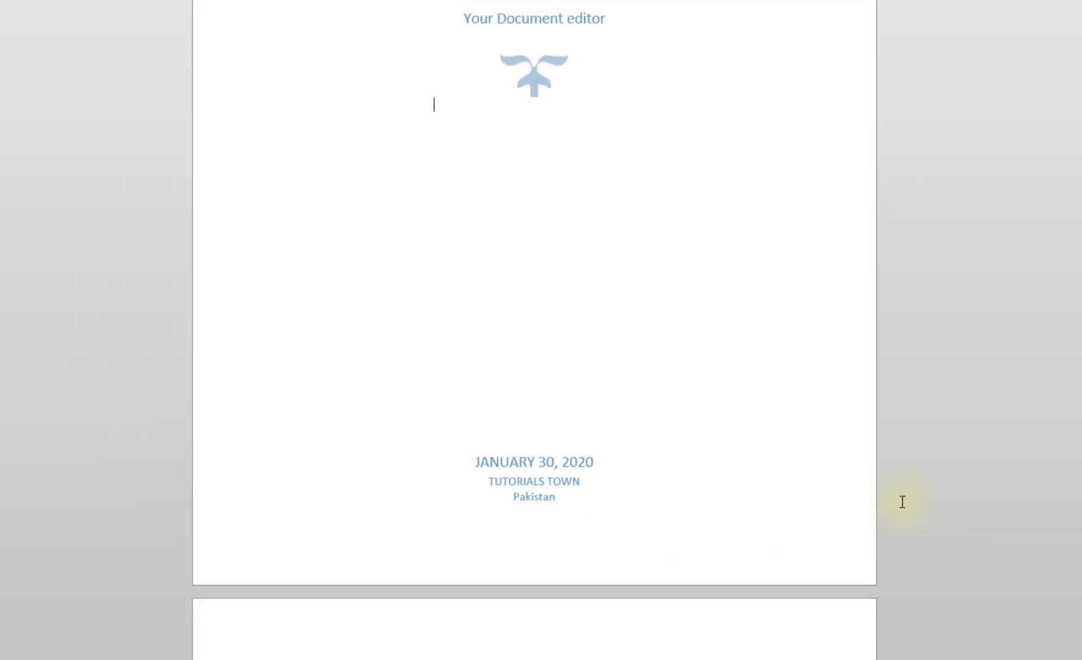
Apply the Blue II theme colour scheme from the Design tab's Colors list.
scroll(464, 366, "down", 2)
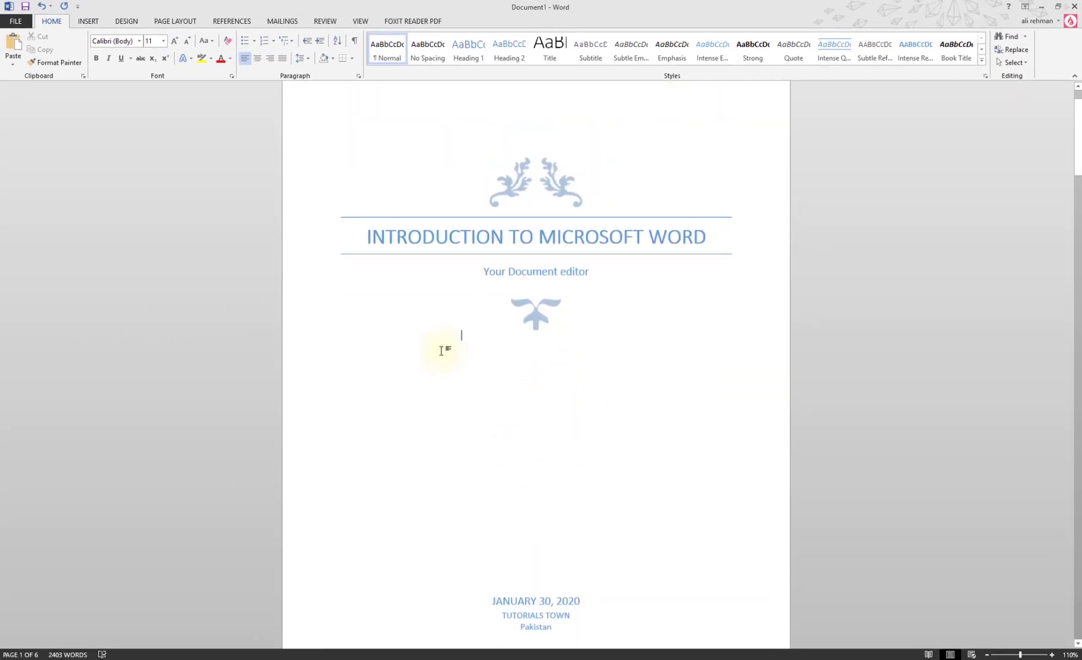
scroll(399, 227, "up", 2)
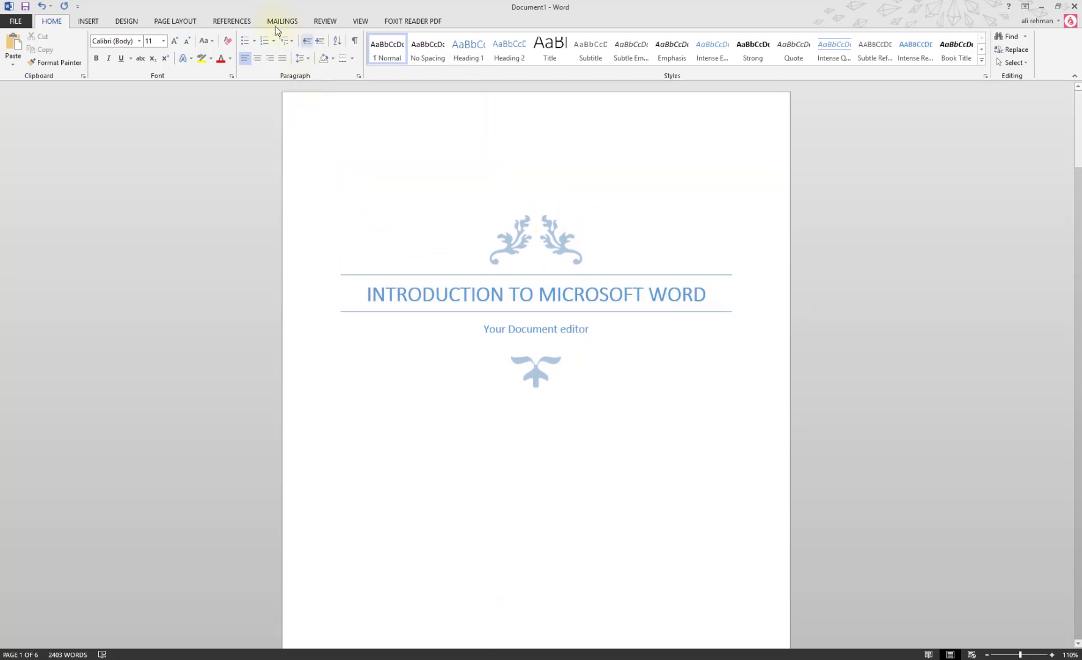
left_click(126, 21)
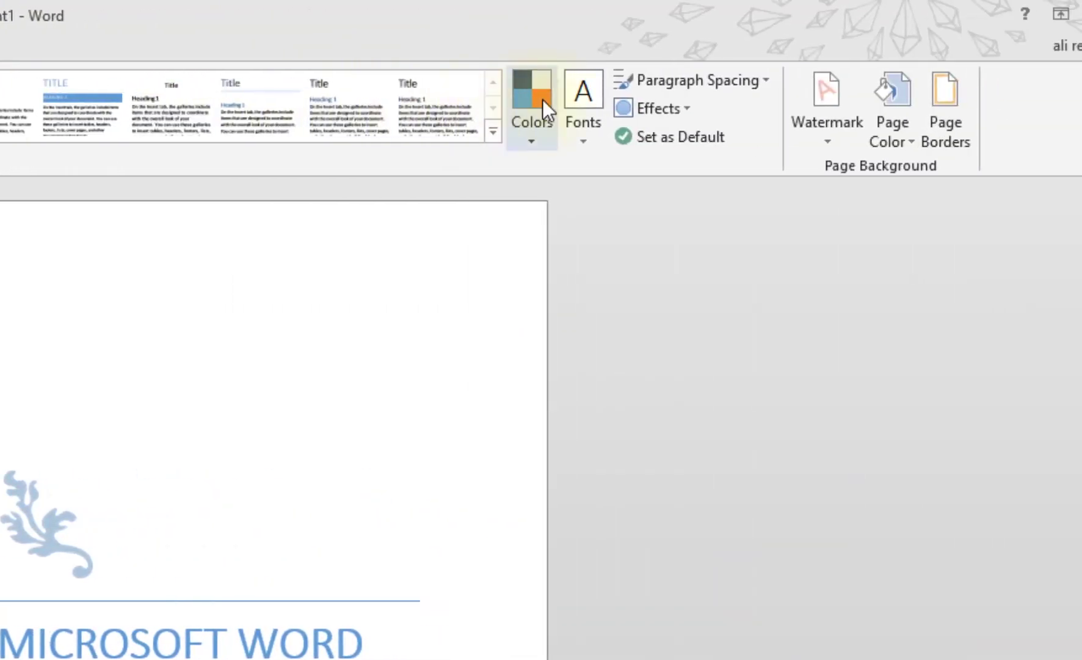
left_click(542, 99)
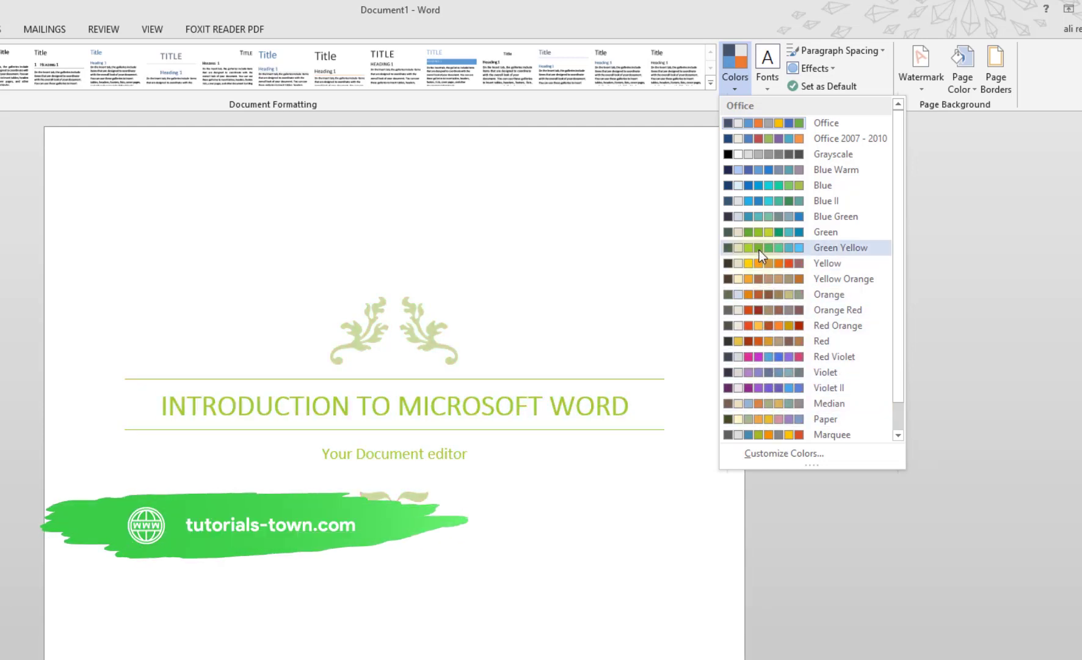
left_click(768, 203)
scroll(489, 318, "down", 5)
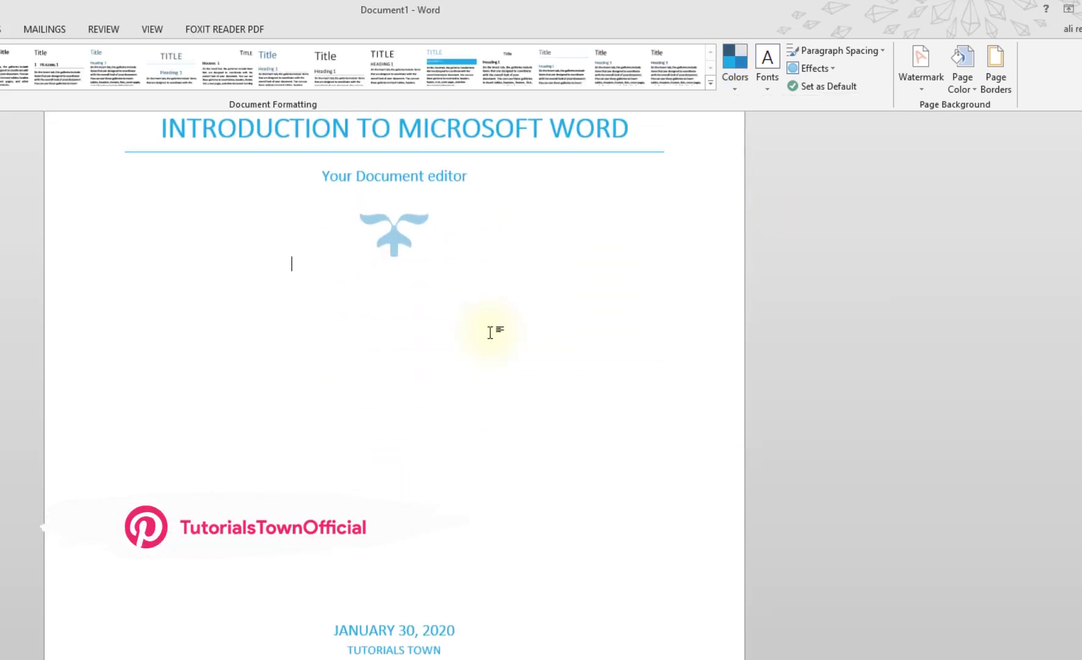
scroll(470, 361, "down", 4)
scroll(376, 401, "down", 5)
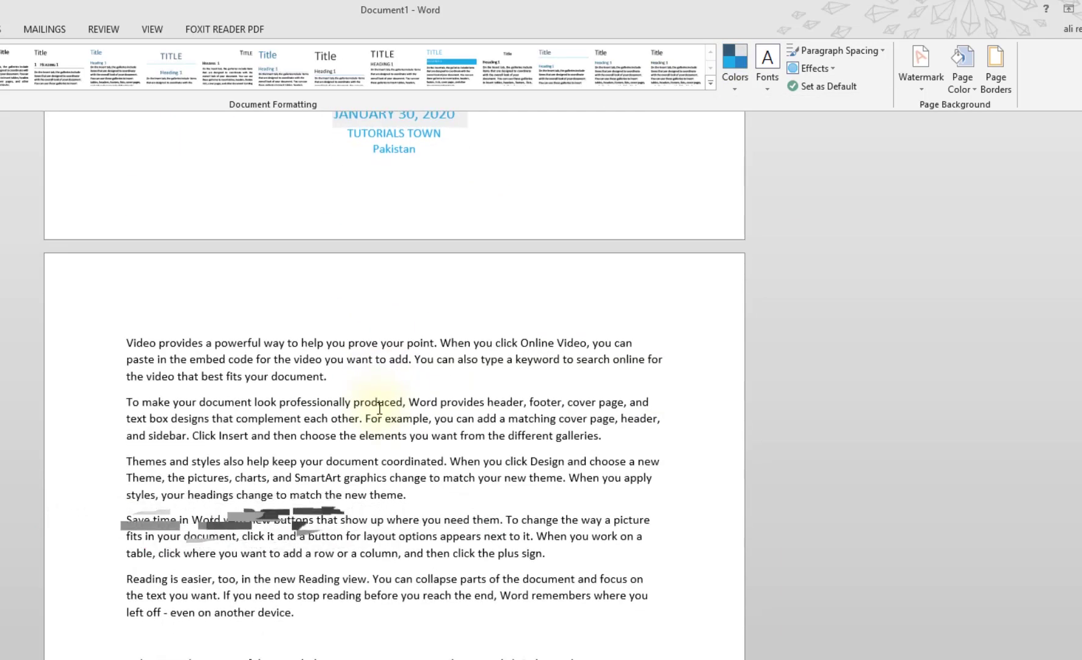
scroll(379, 342, "up", 5)
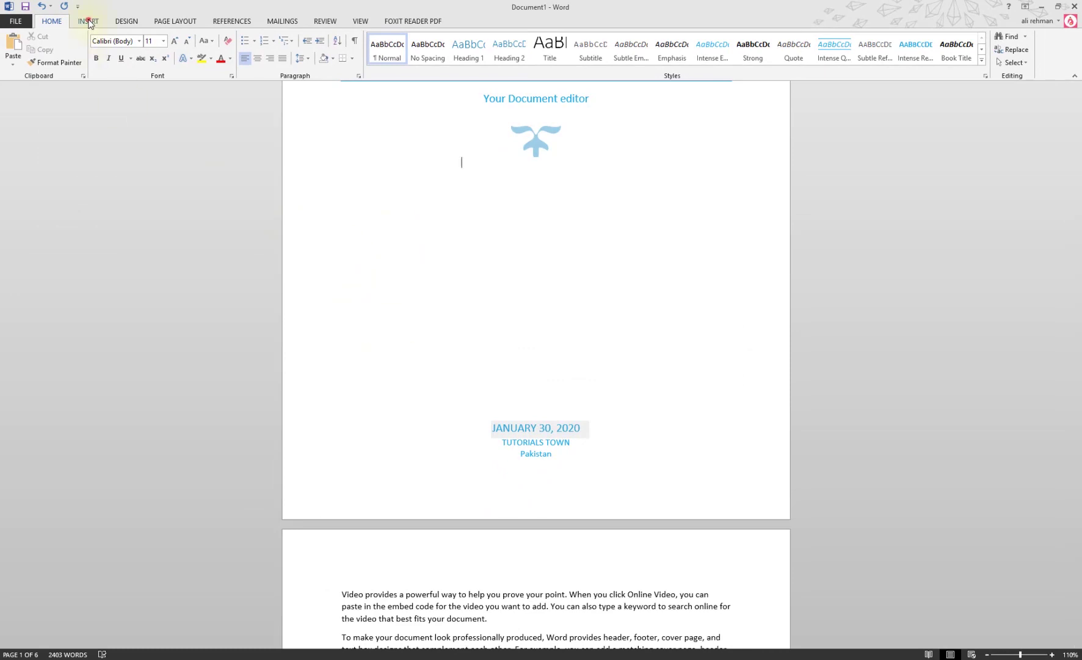
Insert a blank page at the empty line after the first block of paragraphs.
left_click(88, 20)
scroll(489, 330, "down", 8)
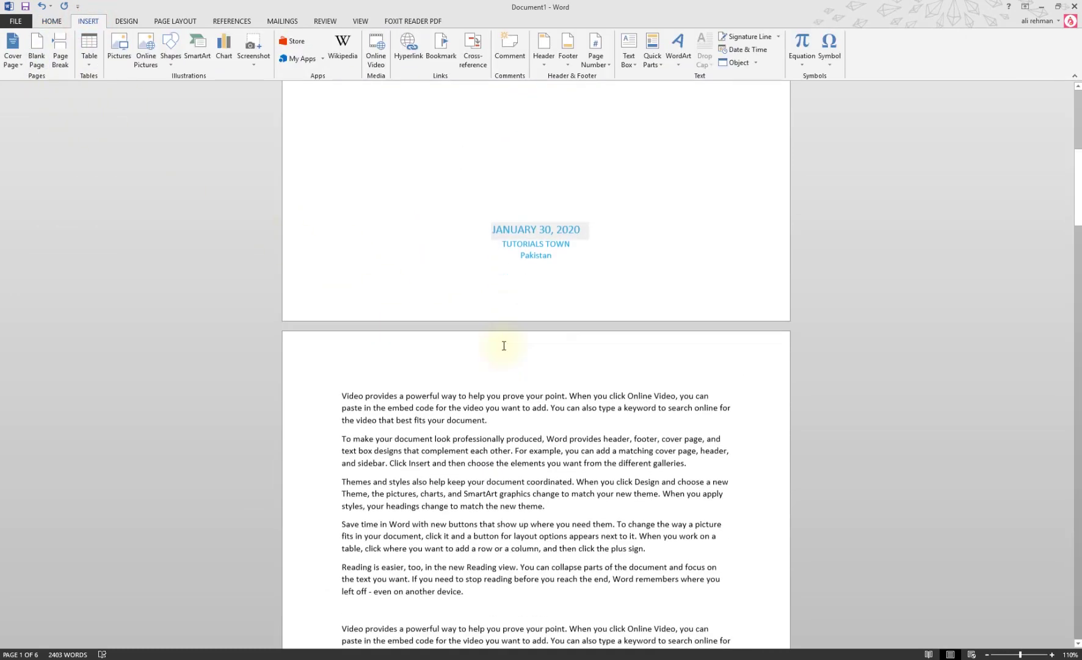
scroll(464, 342, "down", 5)
scroll(421, 261, "down", 1)
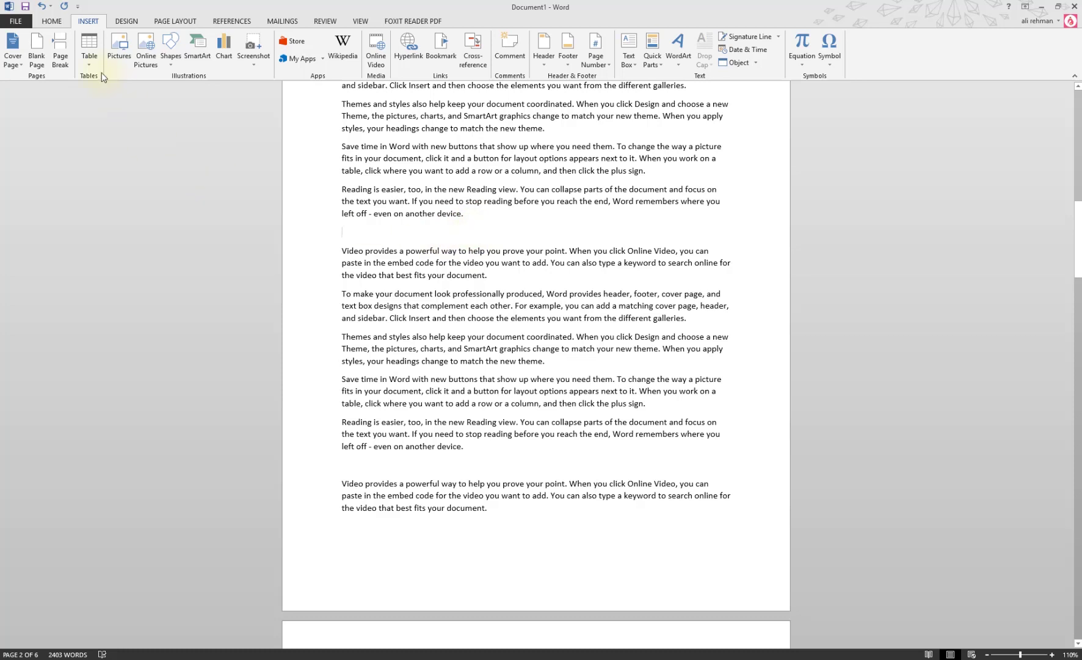
left_click(36, 48)
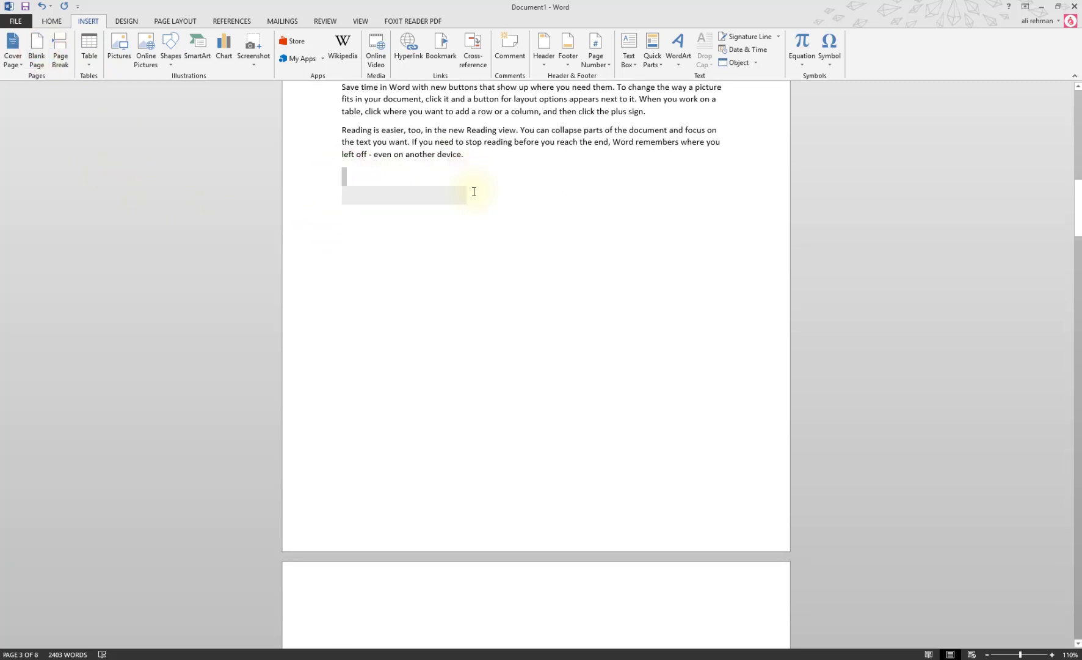
Delete the stray empty paragraph above the next page's text.
left_click_drag(466, 165, 474, 210)
left_click(459, 202)
scroll(475, 299, "down", 5)
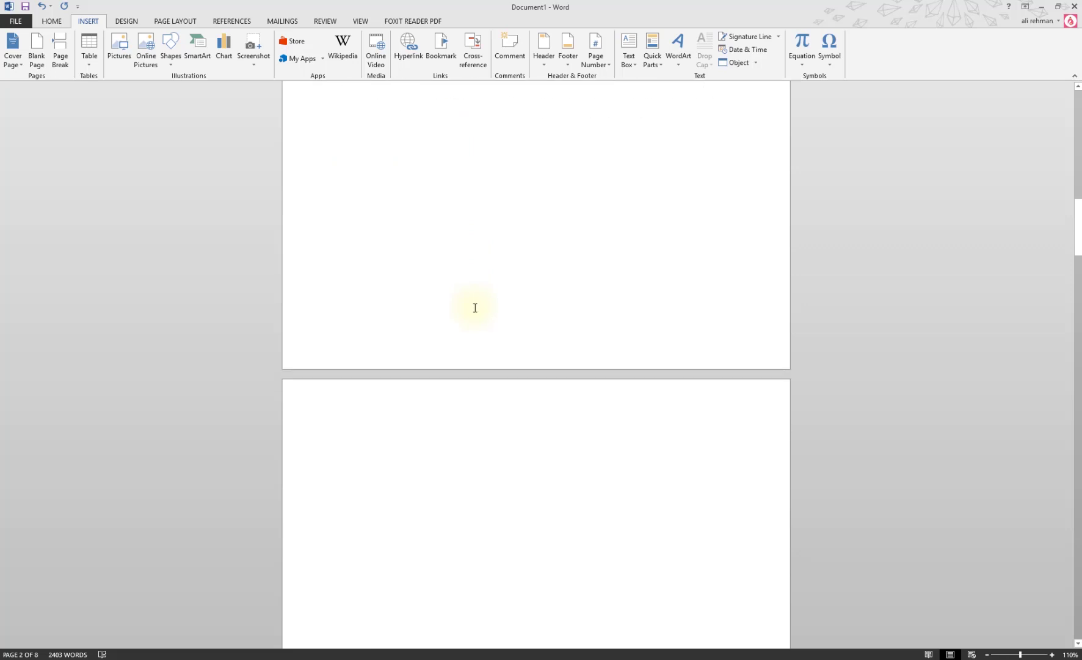
scroll(473, 306, "down", 5)
left_click_drag(465, 305, 340, 276)
scroll(440, 357, "down", 2)
left_click(536, 326)
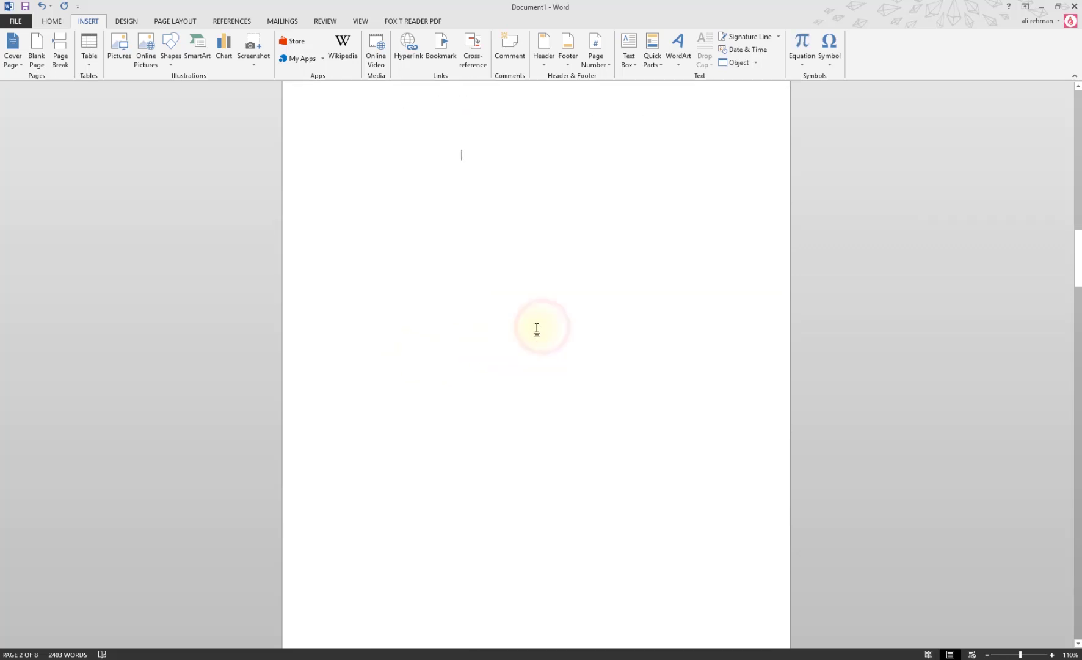
scroll(536, 329, "down", 3)
scroll(538, 333, "down", 1)
scroll(538, 332, "up", 3)
scroll(540, 333, "up", 2)
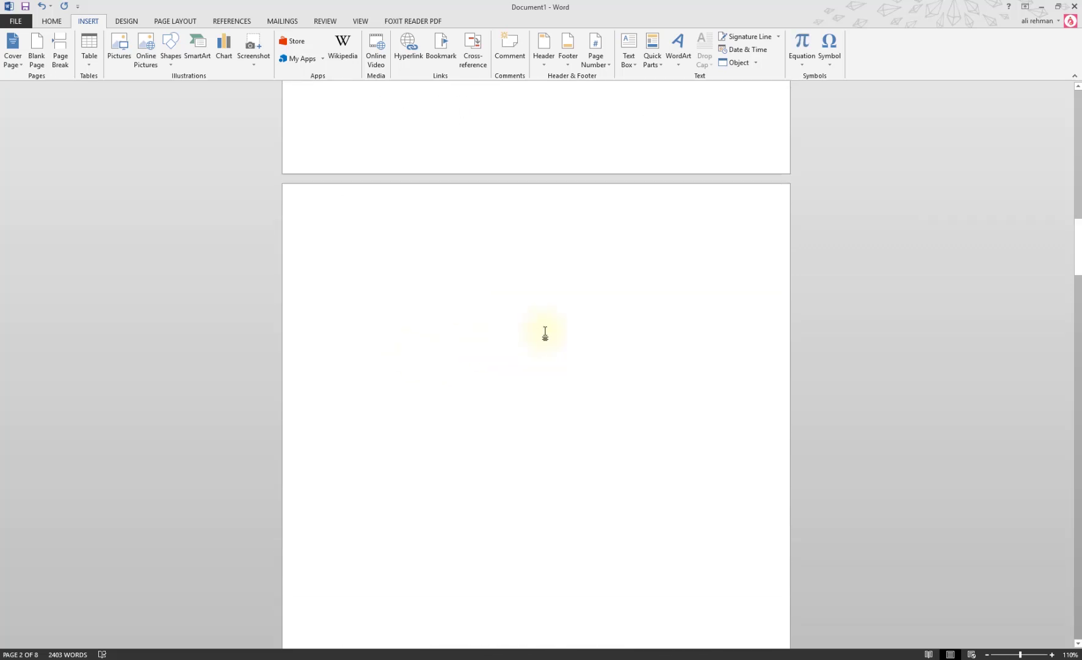
scroll(546, 339, "down", 3)
scroll(489, 403, "down", 3)
scroll(447, 452, "down", 3)
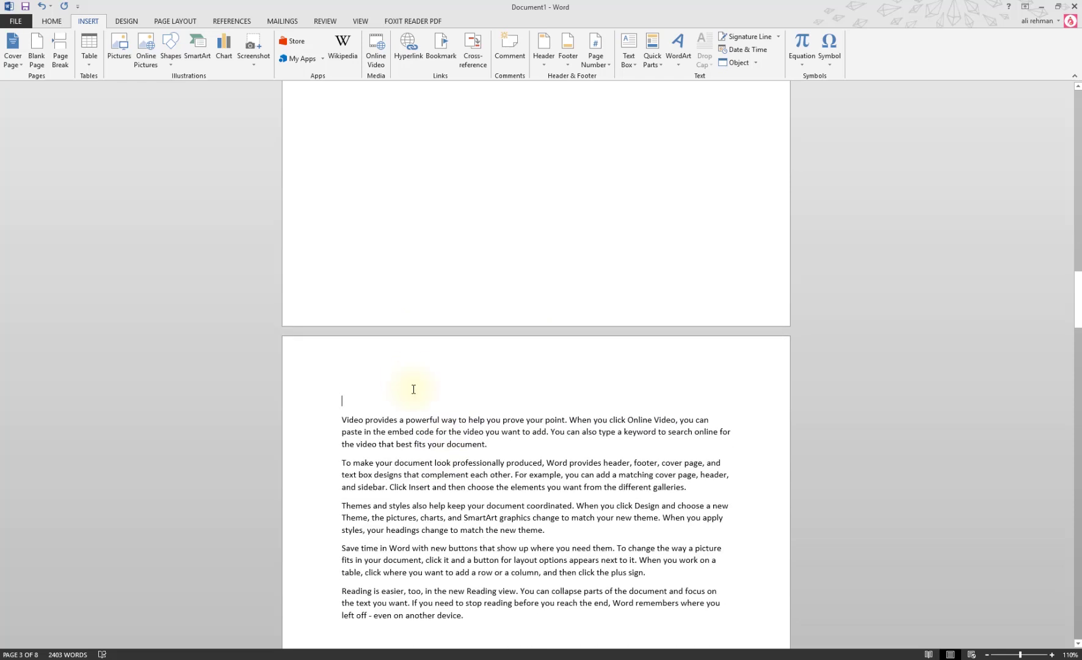
key("Delete")
scroll(497, 271, "up", 5)
scroll(504, 290, "up", 5)
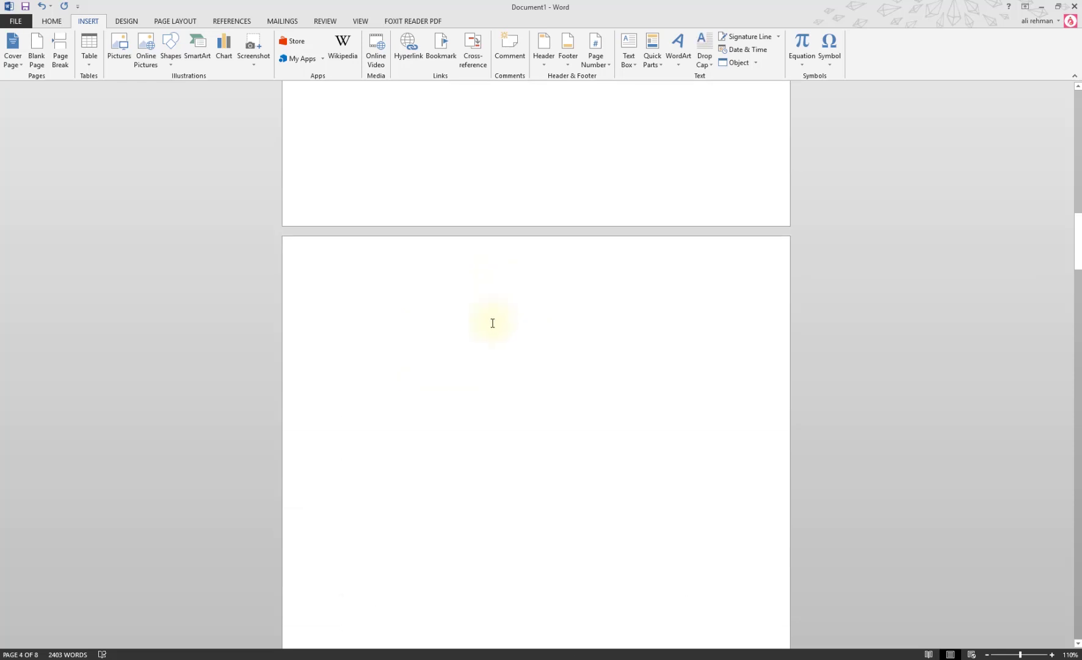
scroll(491, 321, "up", 5)
scroll(488, 330, "up", 5)
scroll(485, 334, "up", 3)
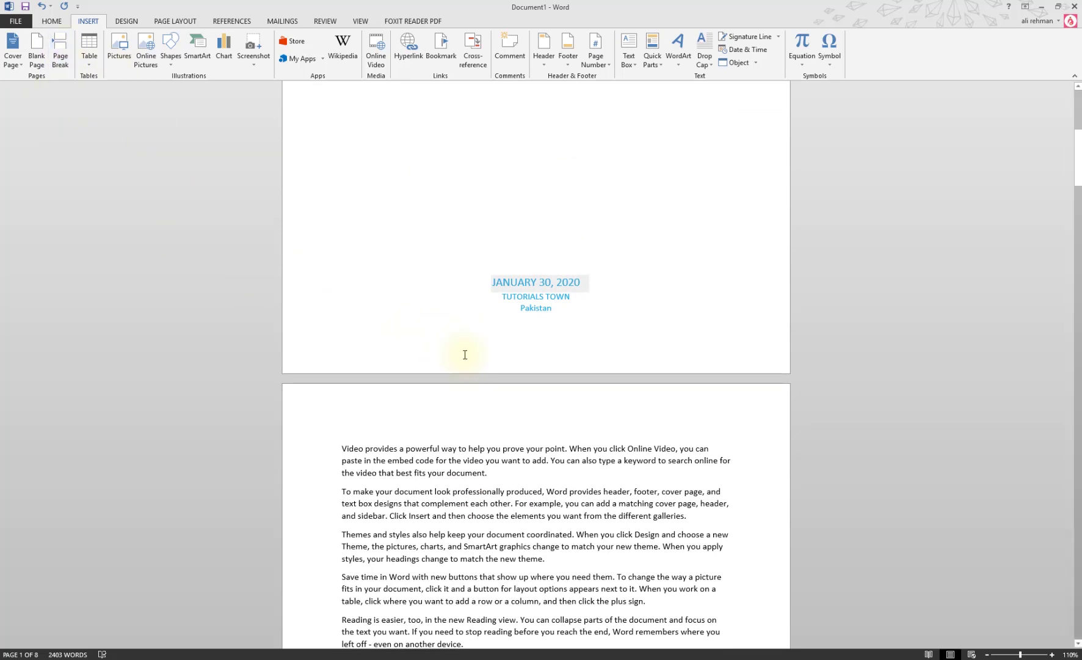
Remove the empty paragraph before 'Video provides' and type 'Chapter 2' on a new line.
scroll(464, 355, "down", 3)
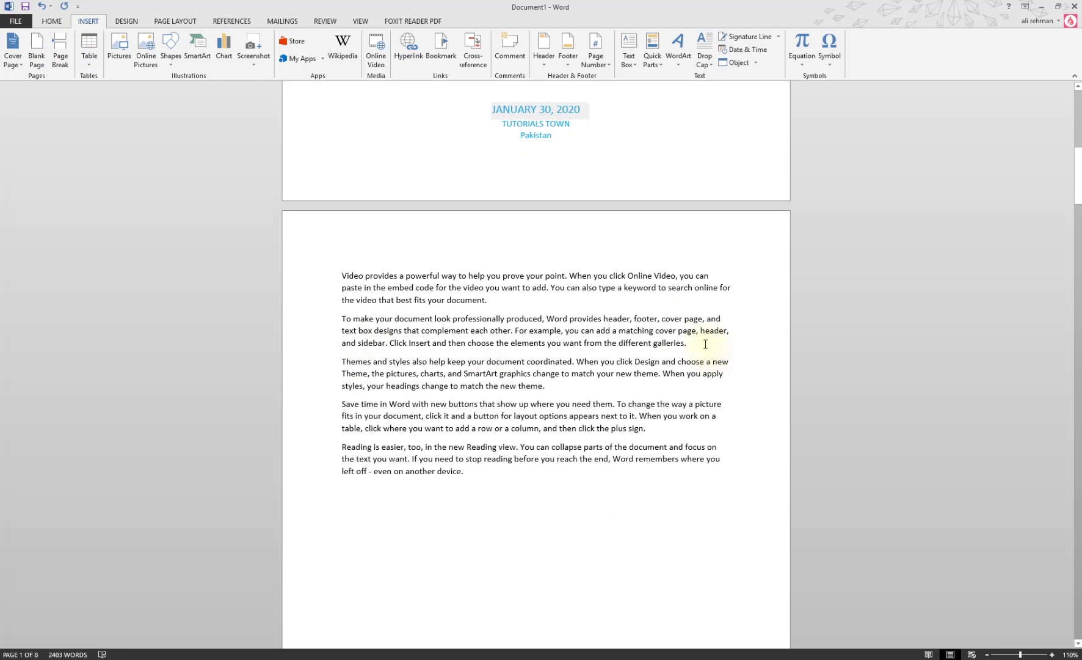
scroll(657, 370, "down", 5)
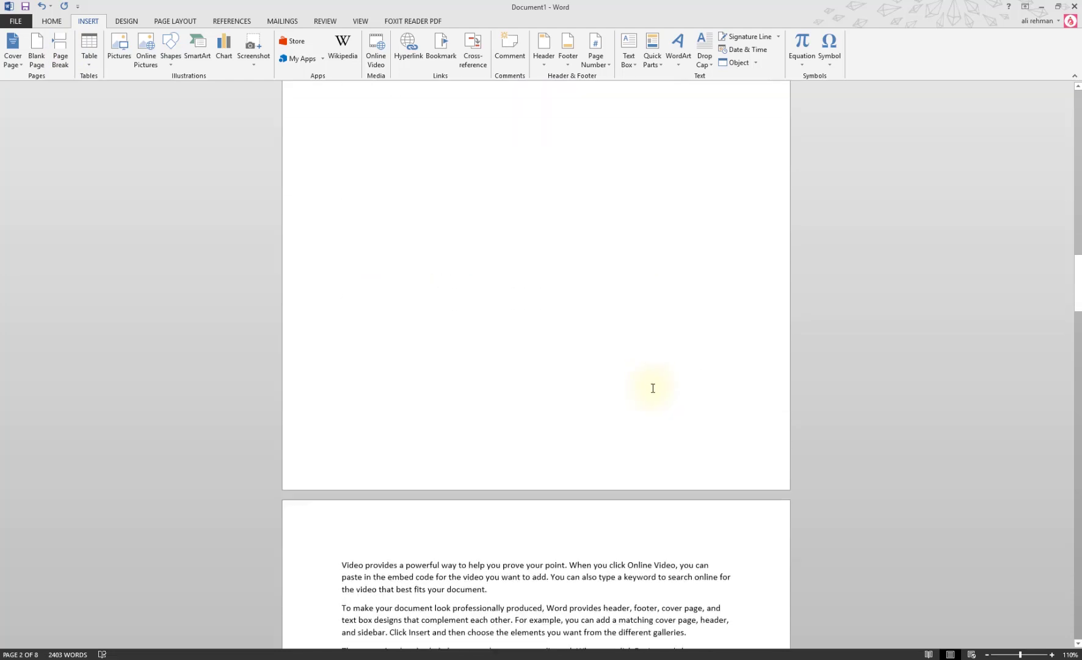
scroll(498, 181, "down", 5)
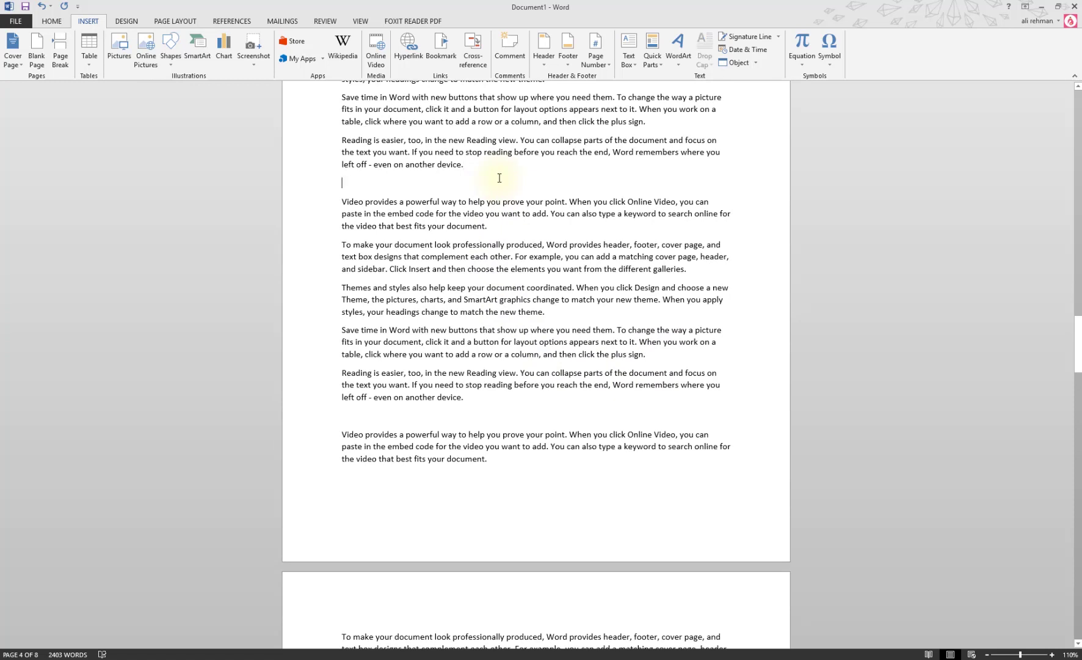
key("Delete")
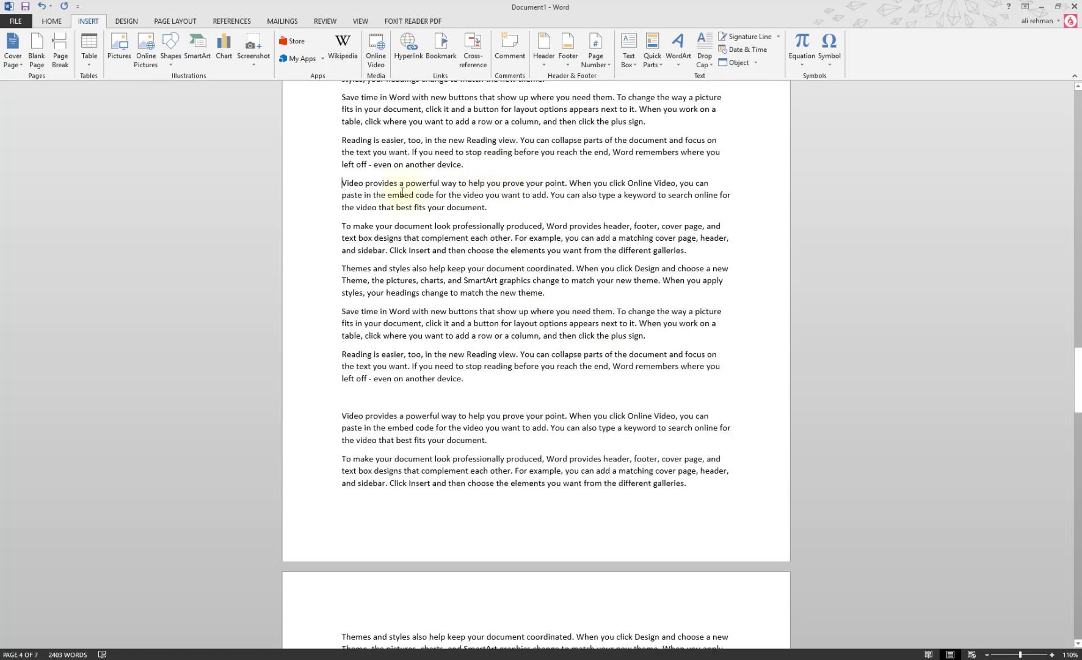
key("Return")
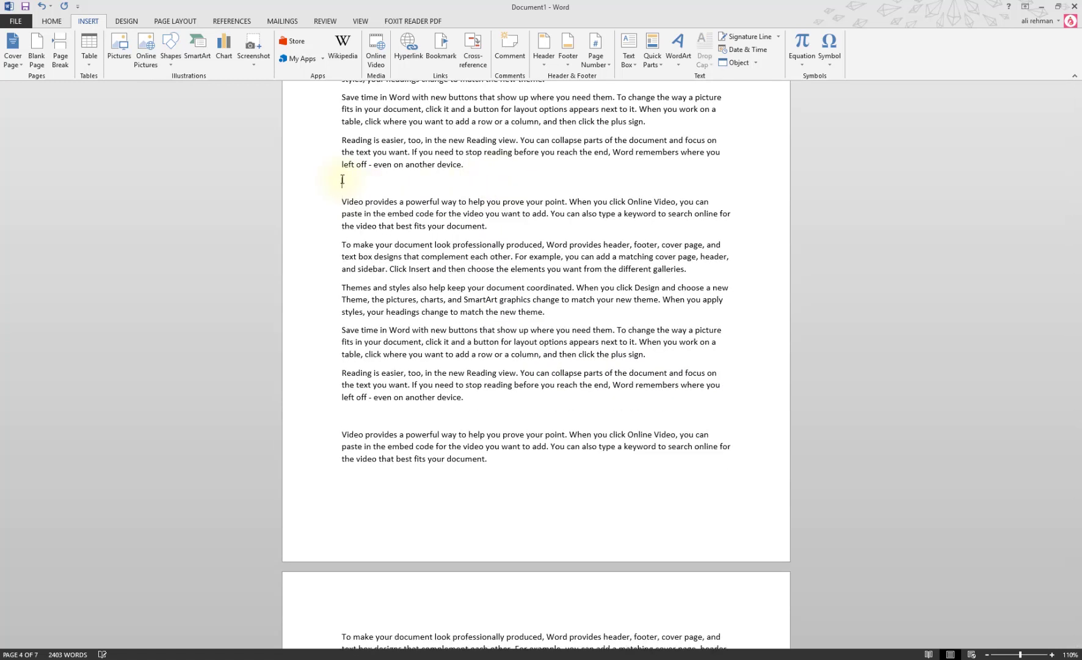
type("EChapter 2")
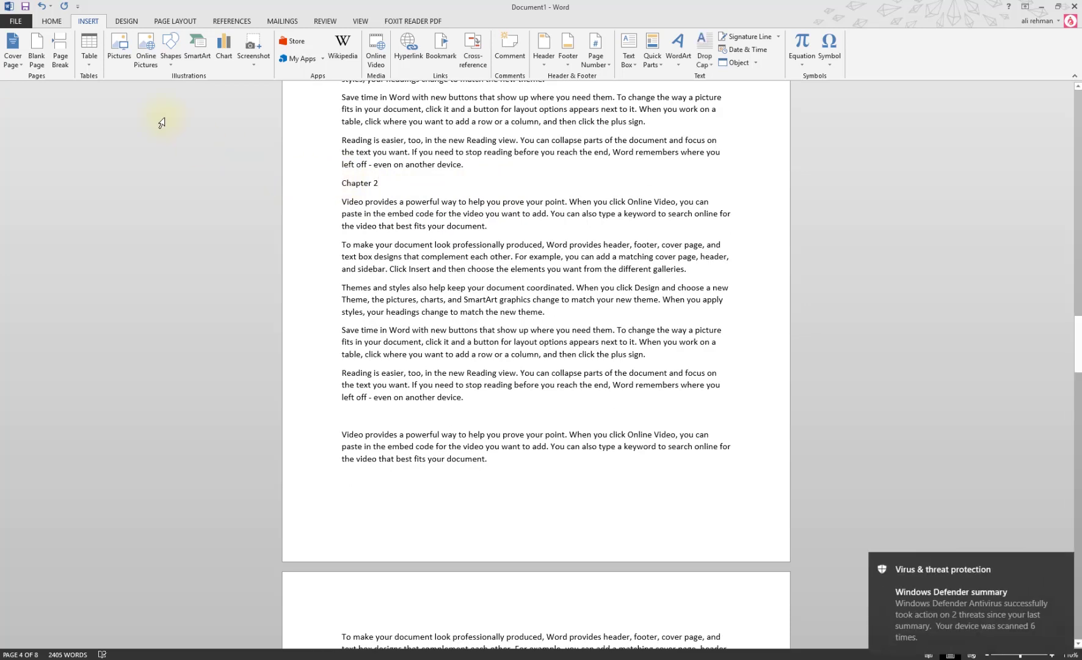
Format the 'Chapter 2' line with the Title style.
triple_click(360, 182)
left_click(52, 21)
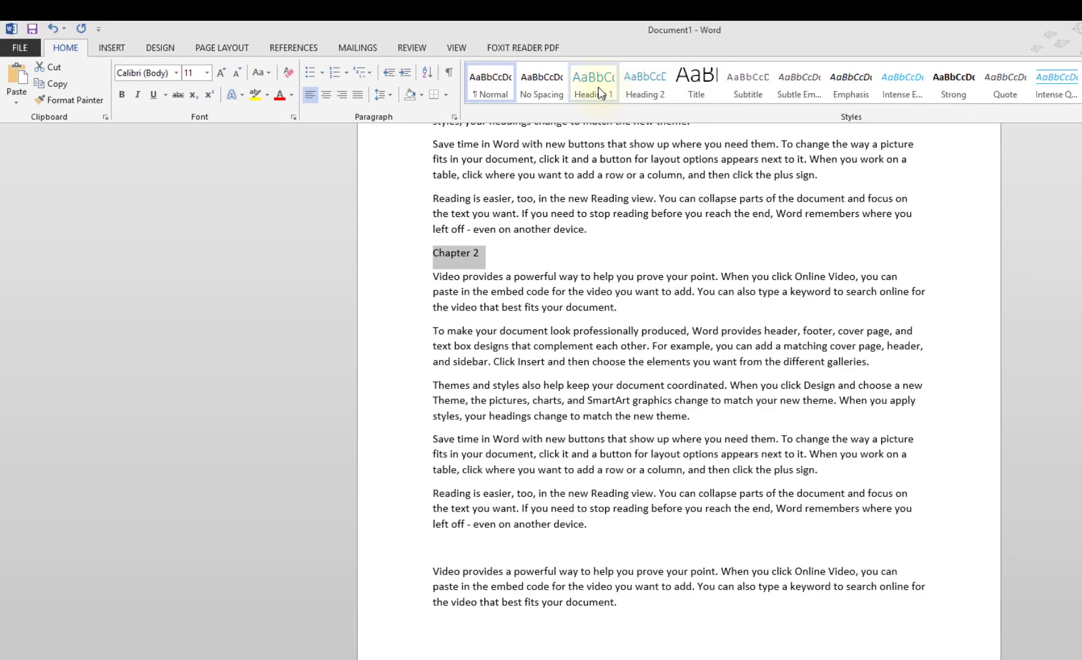
left_click(600, 93)
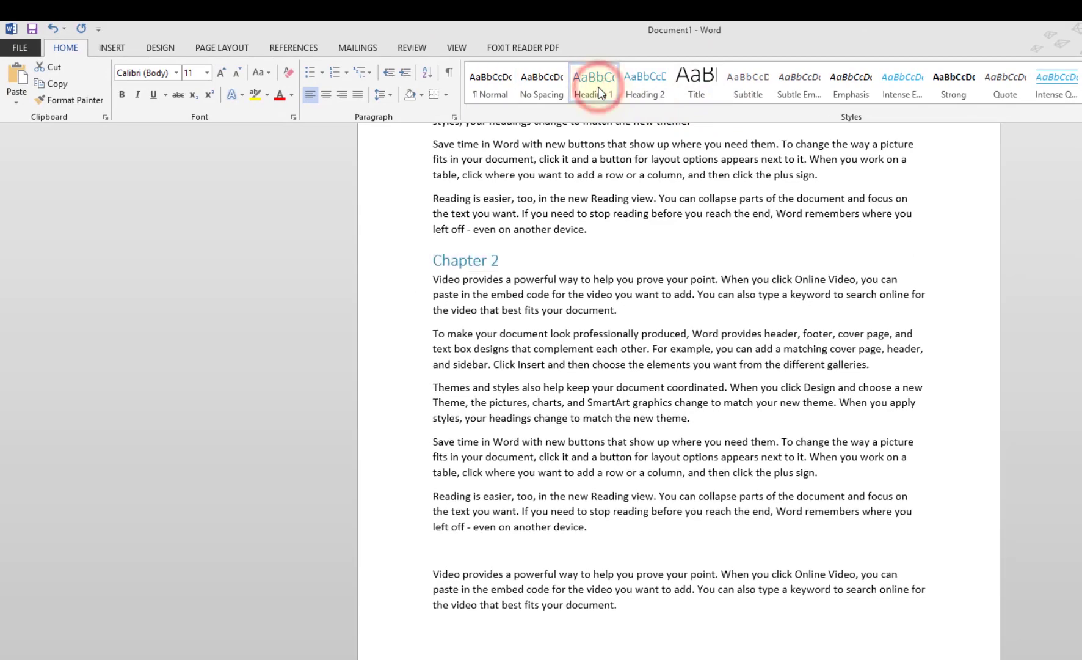
left_click(696, 83)
left_click(614, 278)
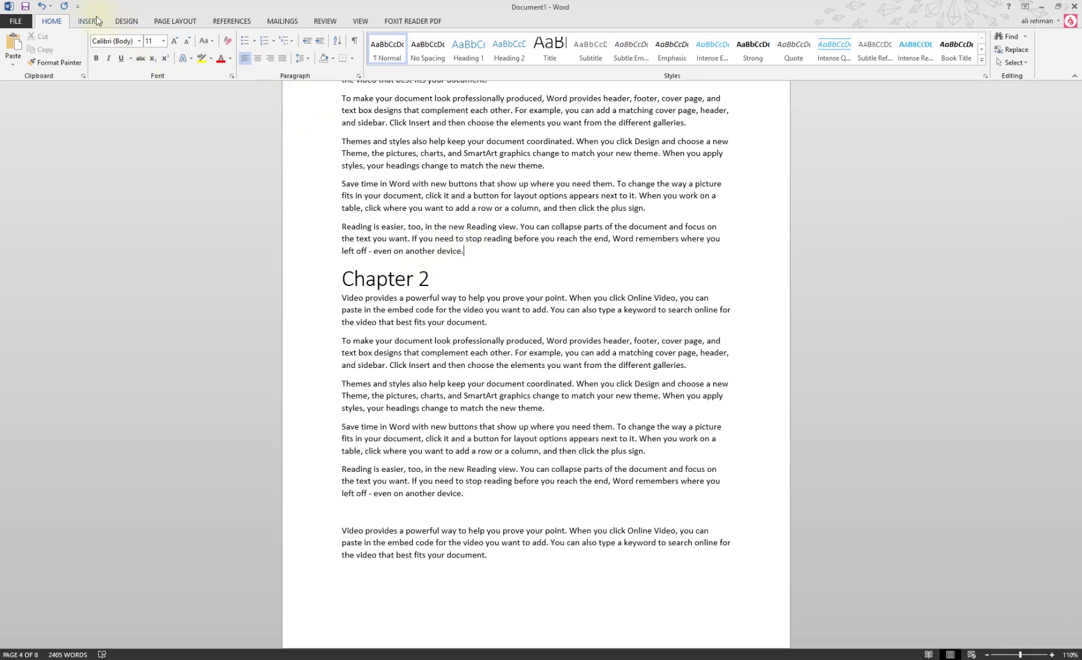
Insert a page break before 'Chapter 2' so it starts on a new page.
left_click(88, 21)
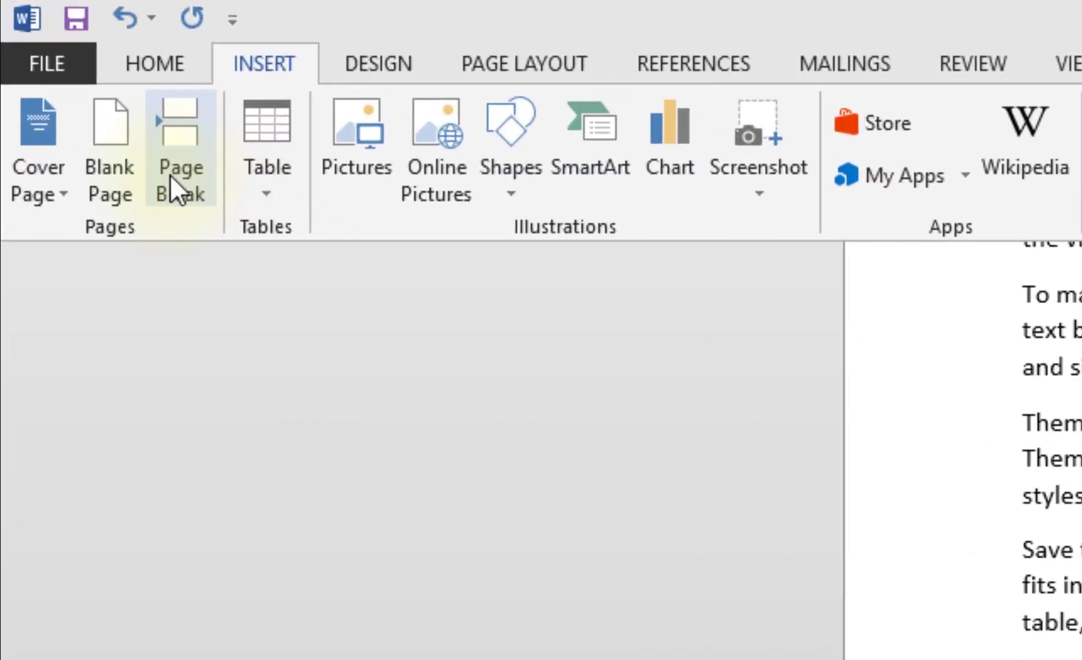
left_click(171, 178)
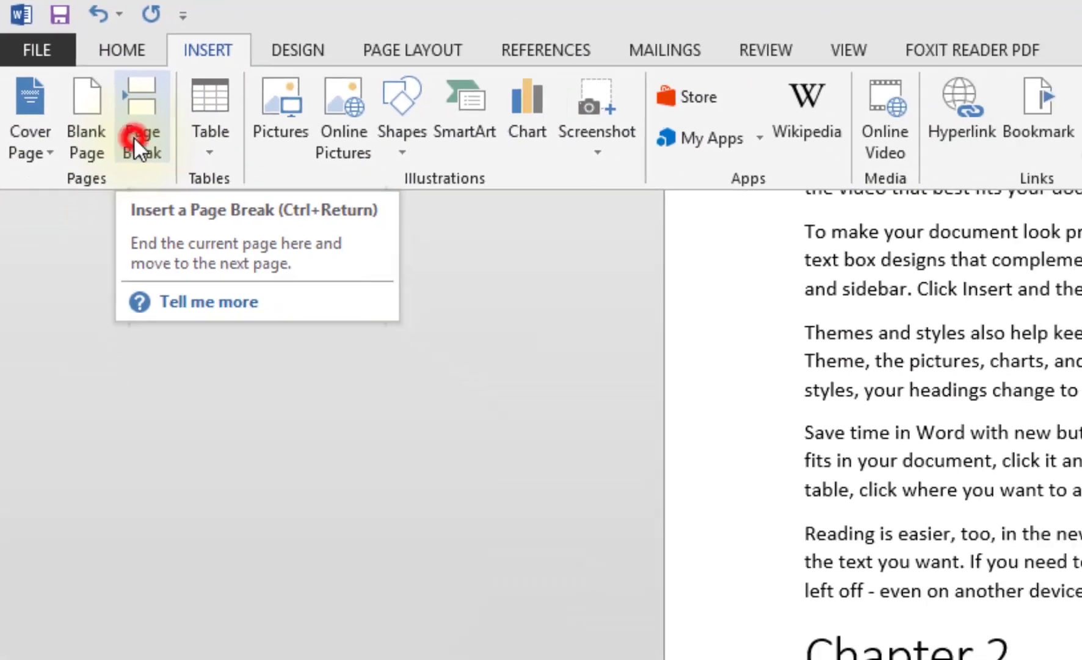